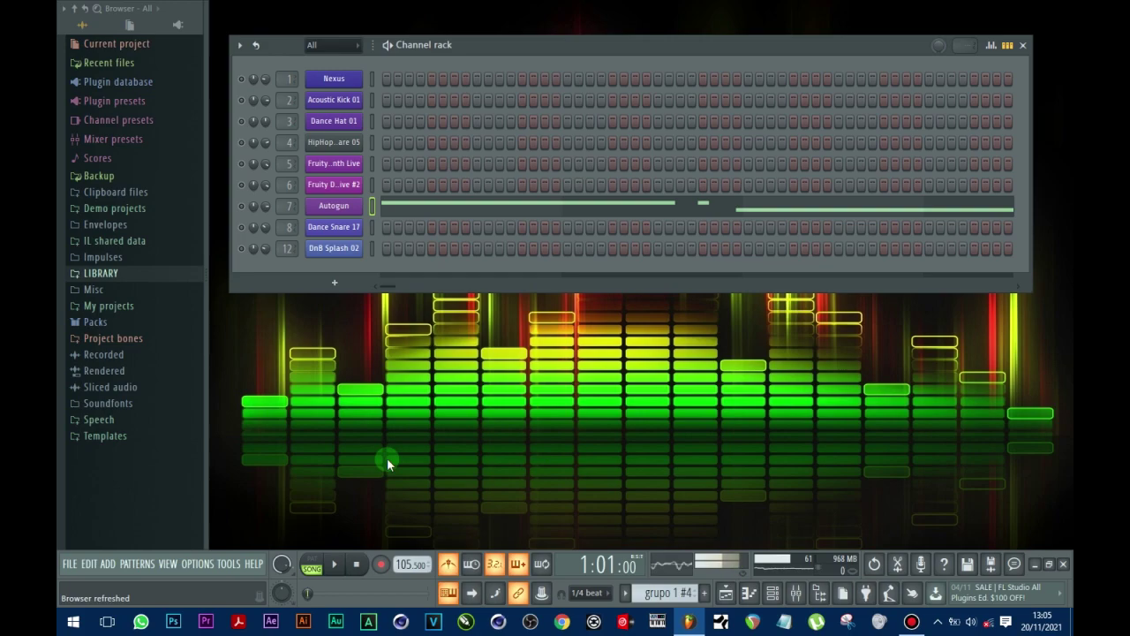
# Step: Play the song from the beginning to listen to it, and stop the playback
pyautogui.click(341, 567)
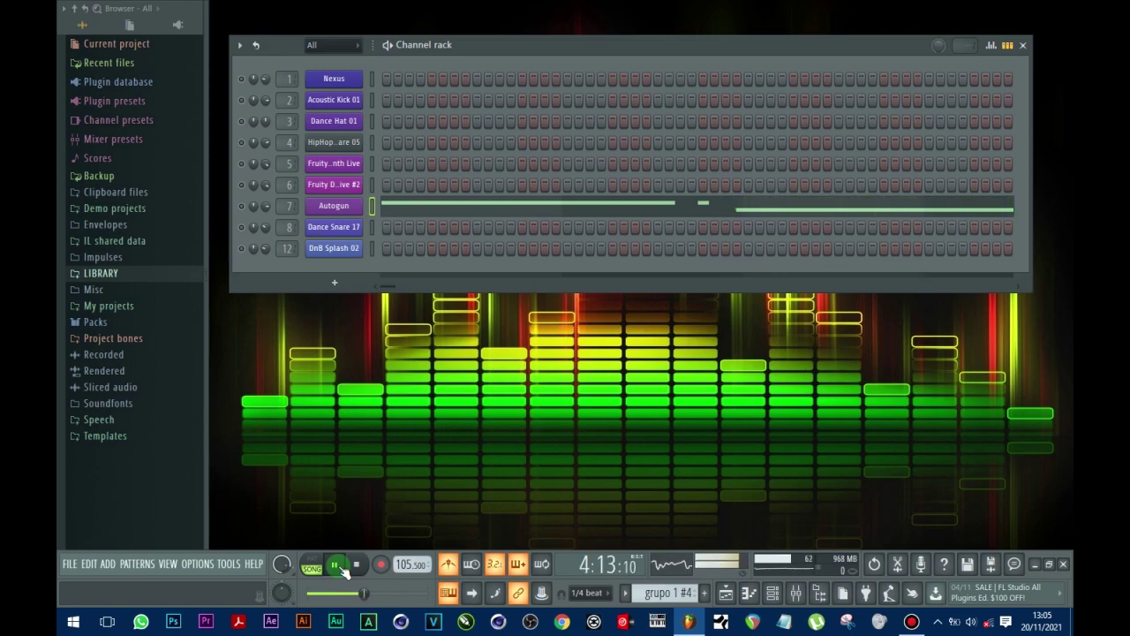
pyautogui.click(362, 564)
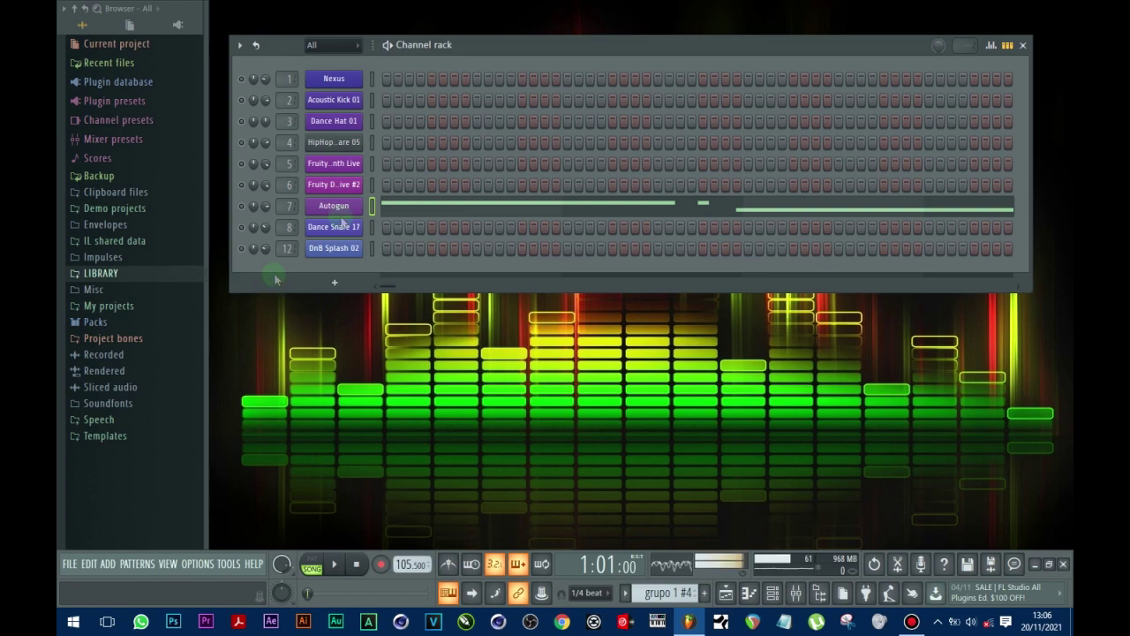
# Step: Browse the drum instruments available for a new channel in the Channel rack, without adding one
pyautogui.click(334, 282)
pyautogui.click(276, 281)
pyautogui.click(335, 281)
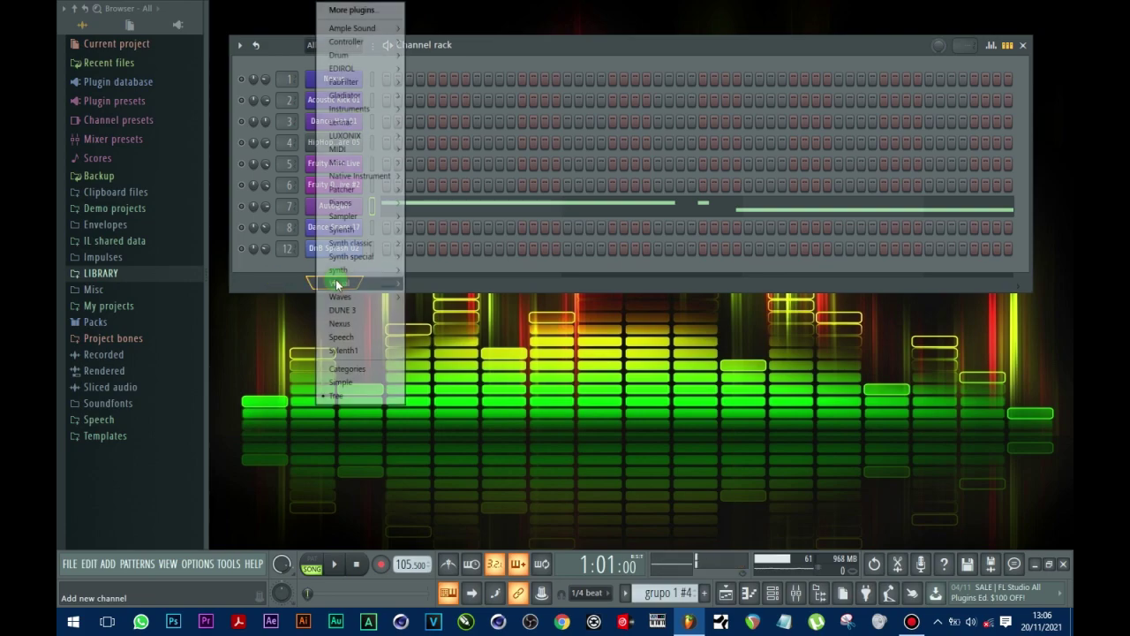
pyautogui.moveTo(365, 56)
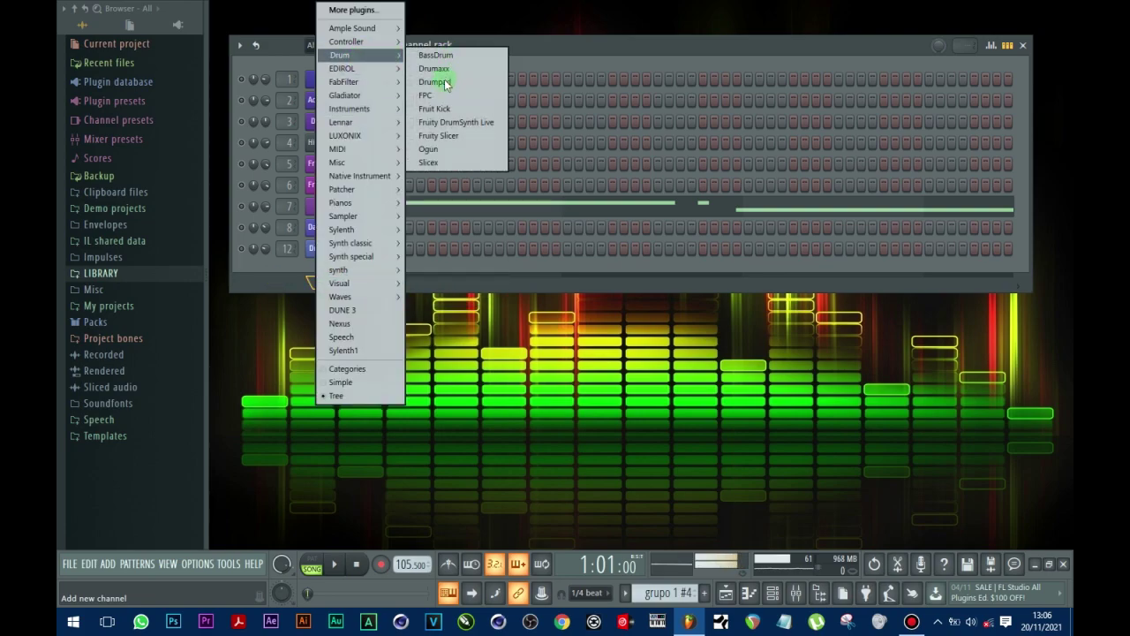
pyautogui.click(281, 192)
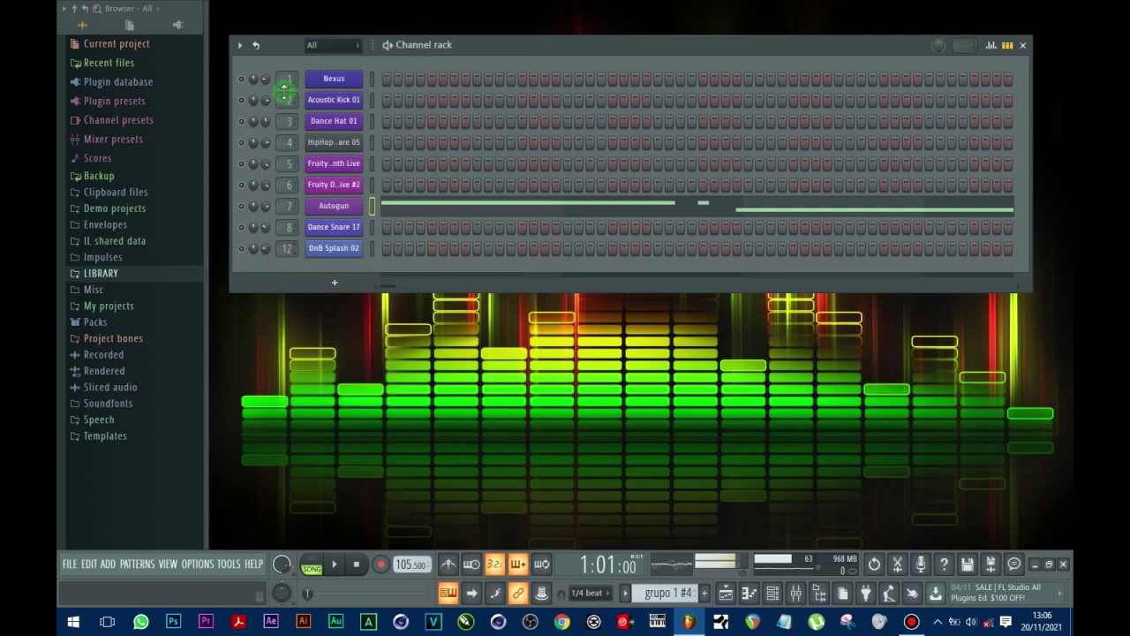
# Step: Open the Acoustic Kick 01 channel's Drumpad and choose the Acoustic Kick 01 preset from the Kicks presets
pyautogui.click(339, 100)
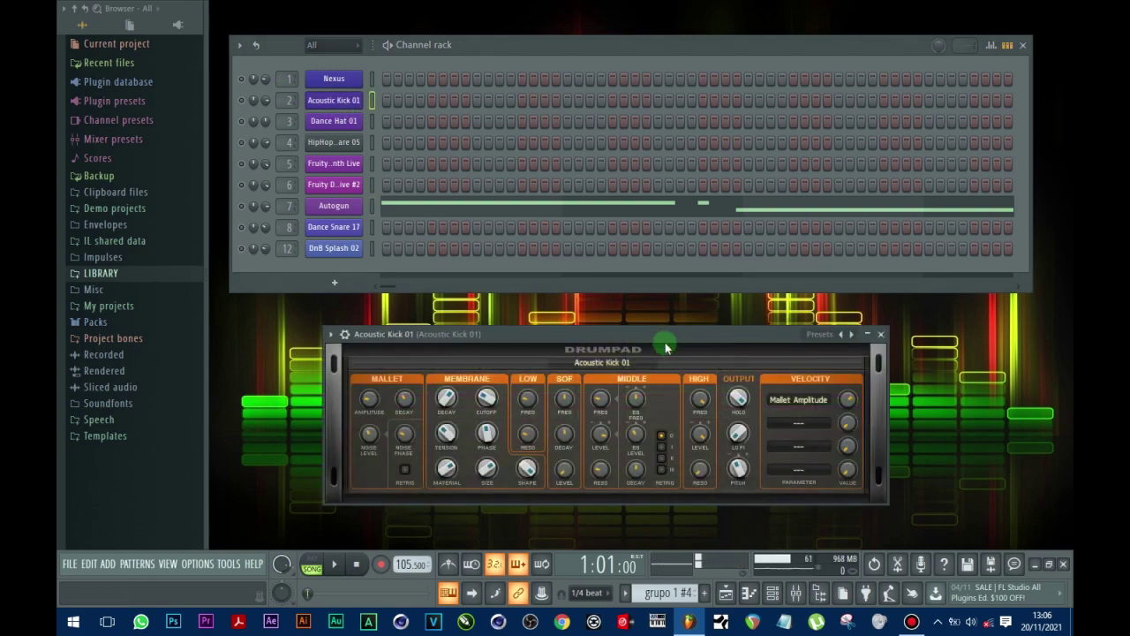
pyautogui.click(821, 325)
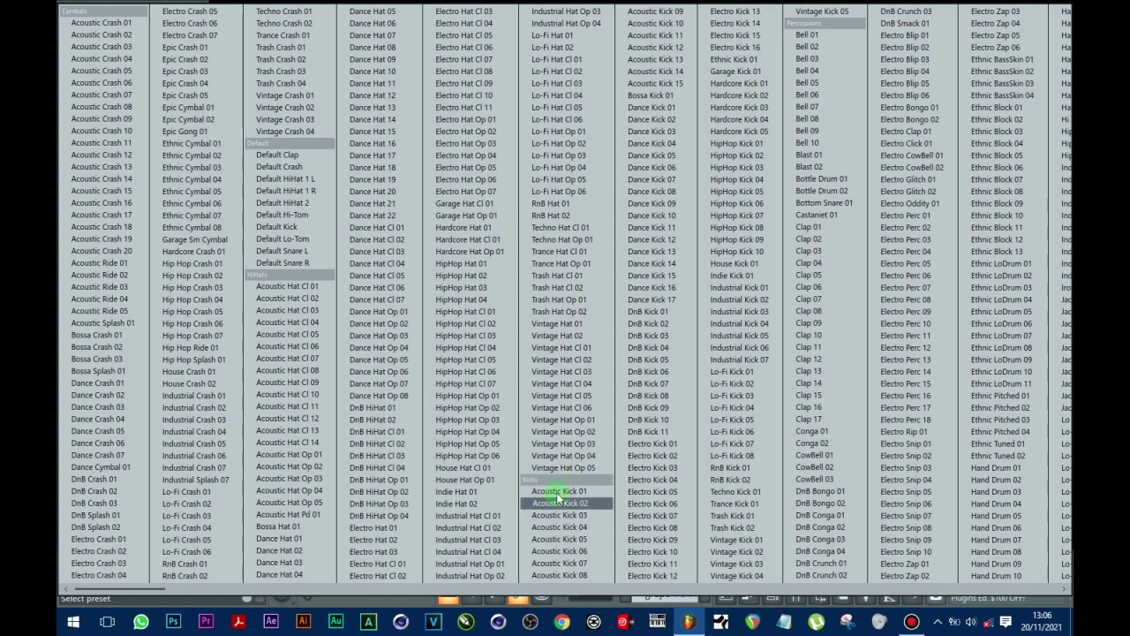
pyautogui.click(558, 492)
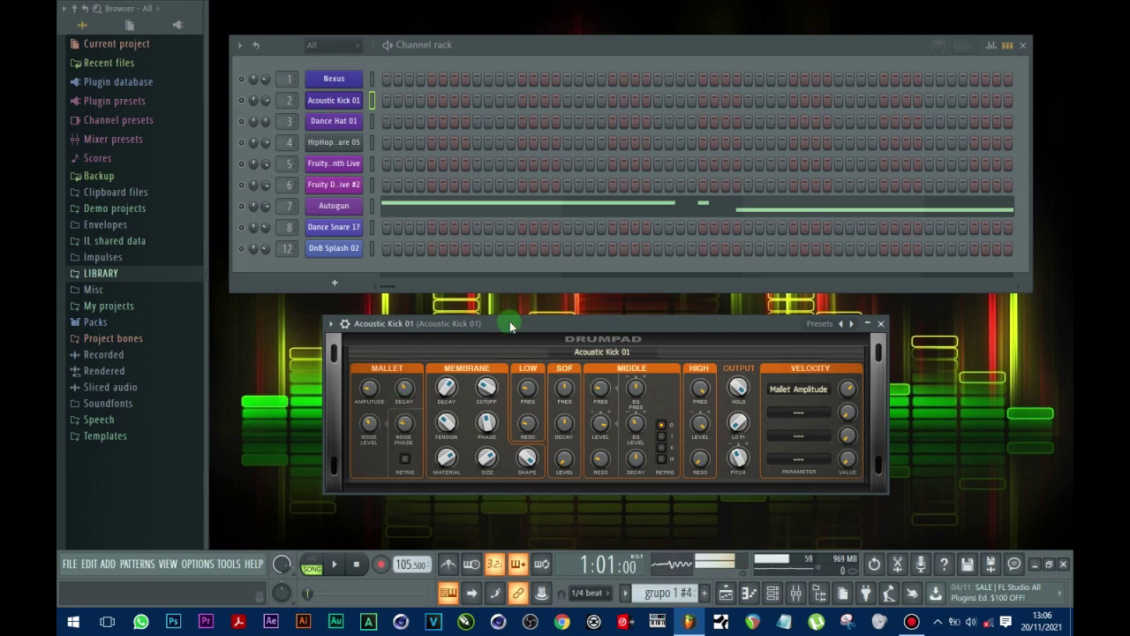
# Step: Unmute the Acoustic Kick 01 channel, audition it in song playback, and close its Drumpad window
pyautogui.click(333, 563)
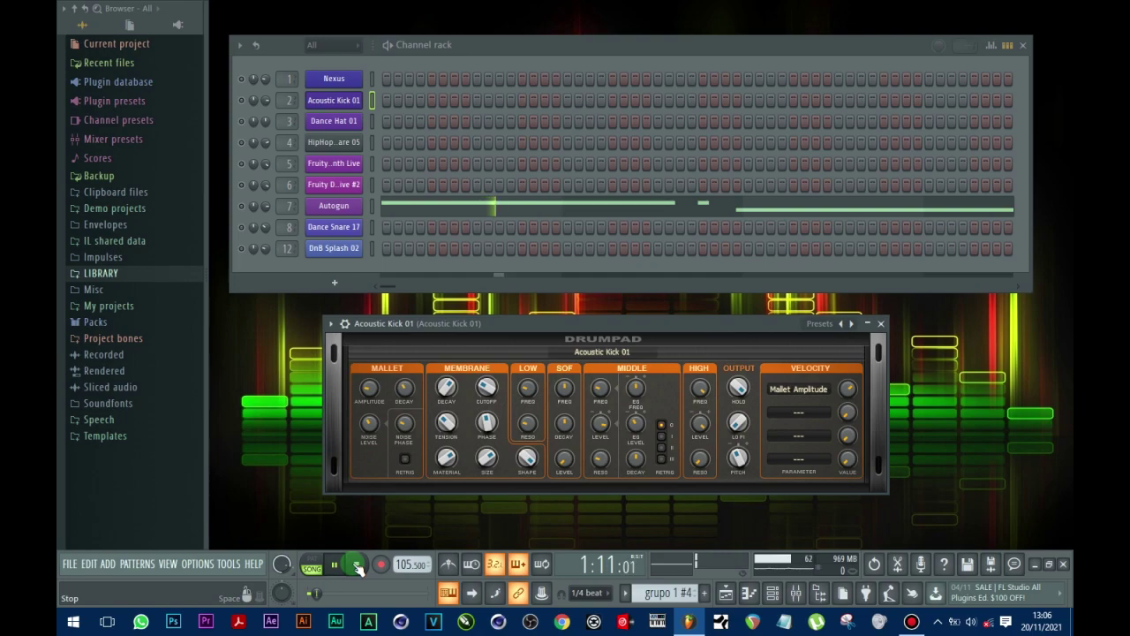
pyautogui.click(245, 100)
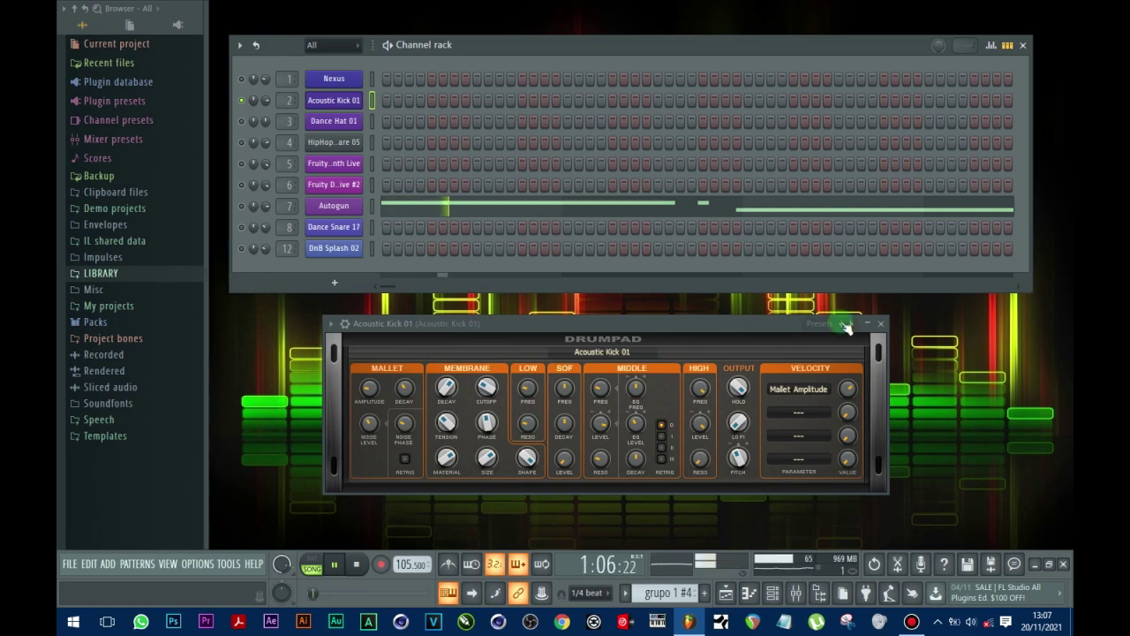
pyautogui.click(358, 565)
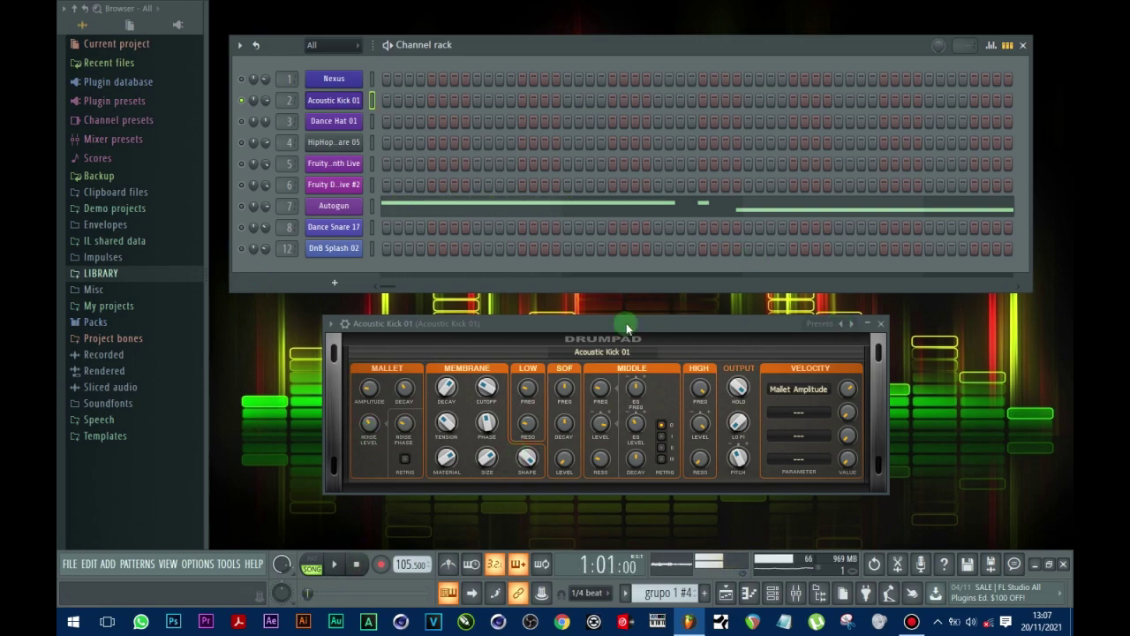
pyautogui.click(882, 325)
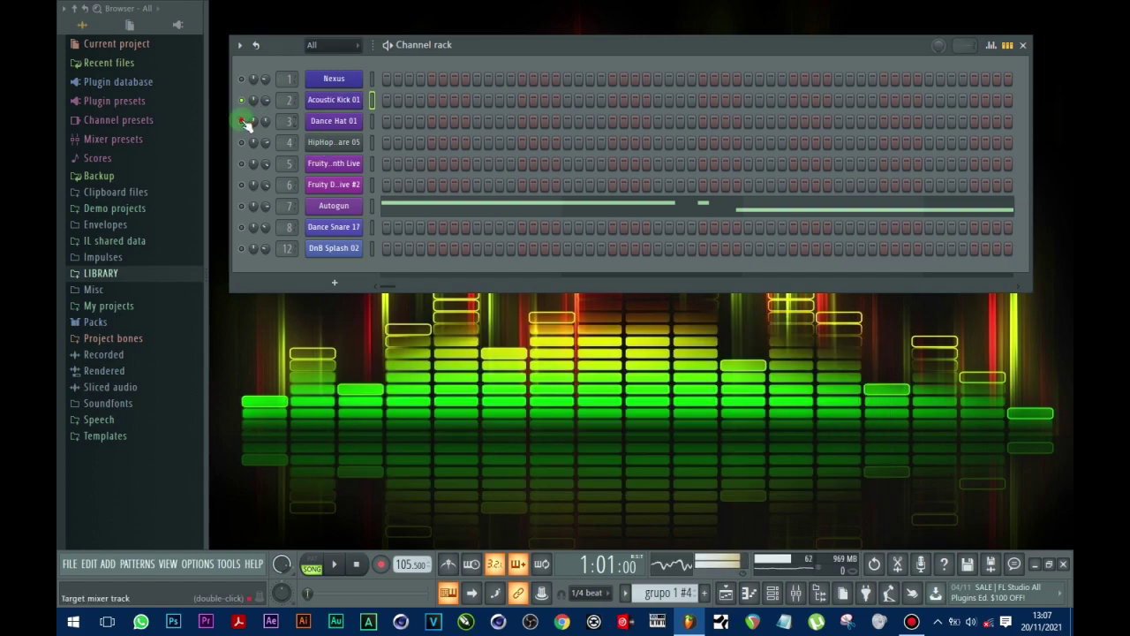
# Step: Unmute the Dance Hat 01 channel and audition it together with the kick in song playback
pyautogui.click(336, 124)
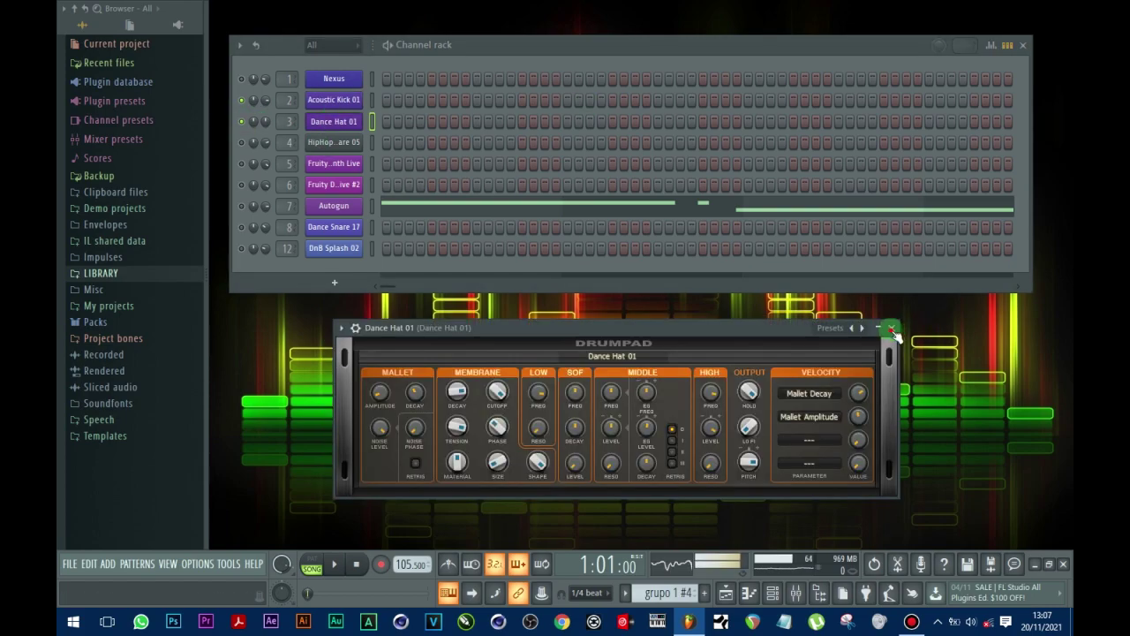
pyautogui.press('Escape')
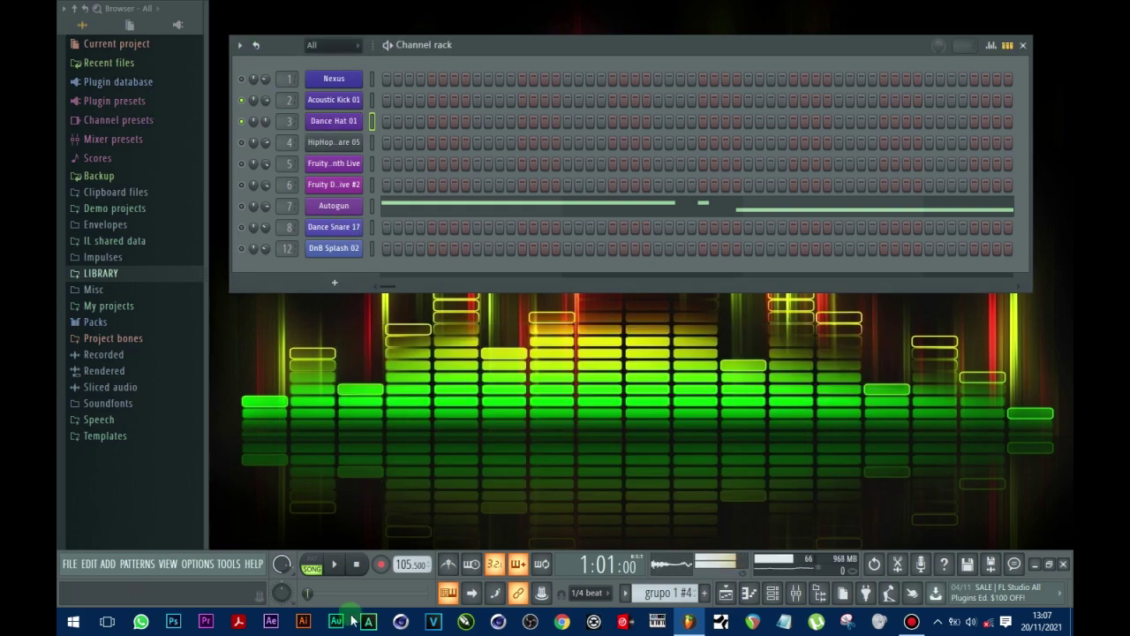
pyautogui.click(334, 565)
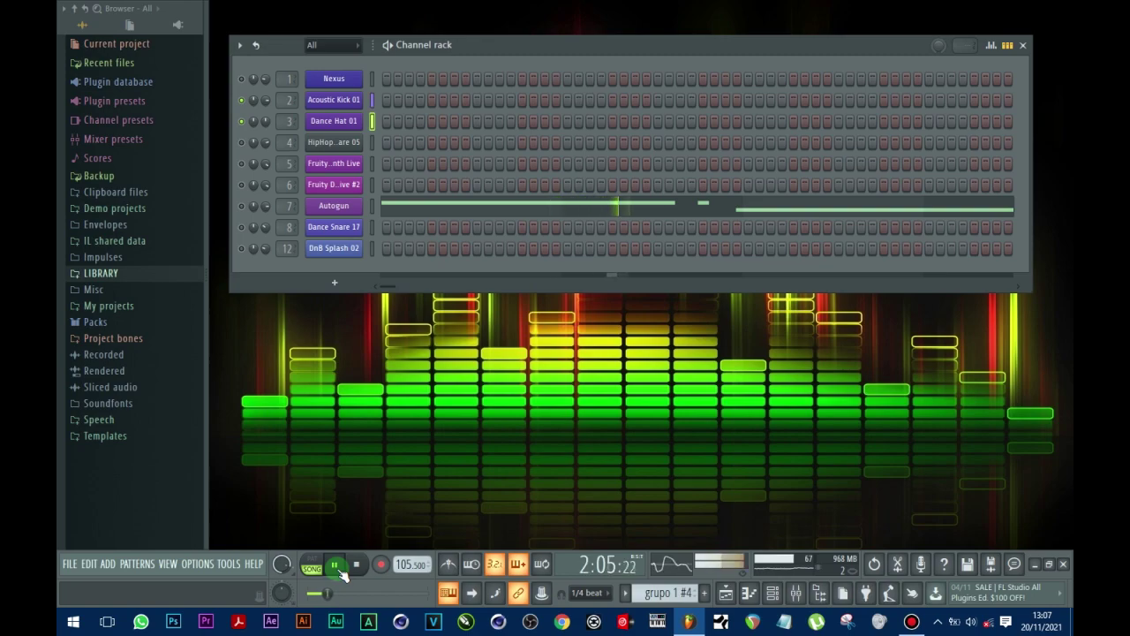
pyautogui.click(359, 569)
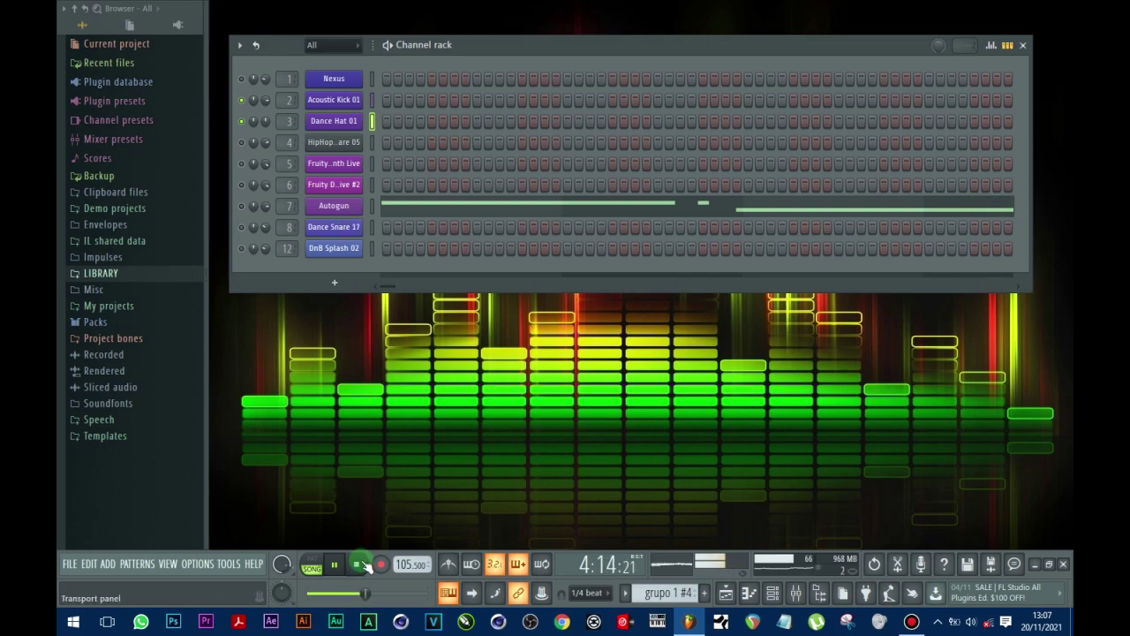
pyautogui.press('space')
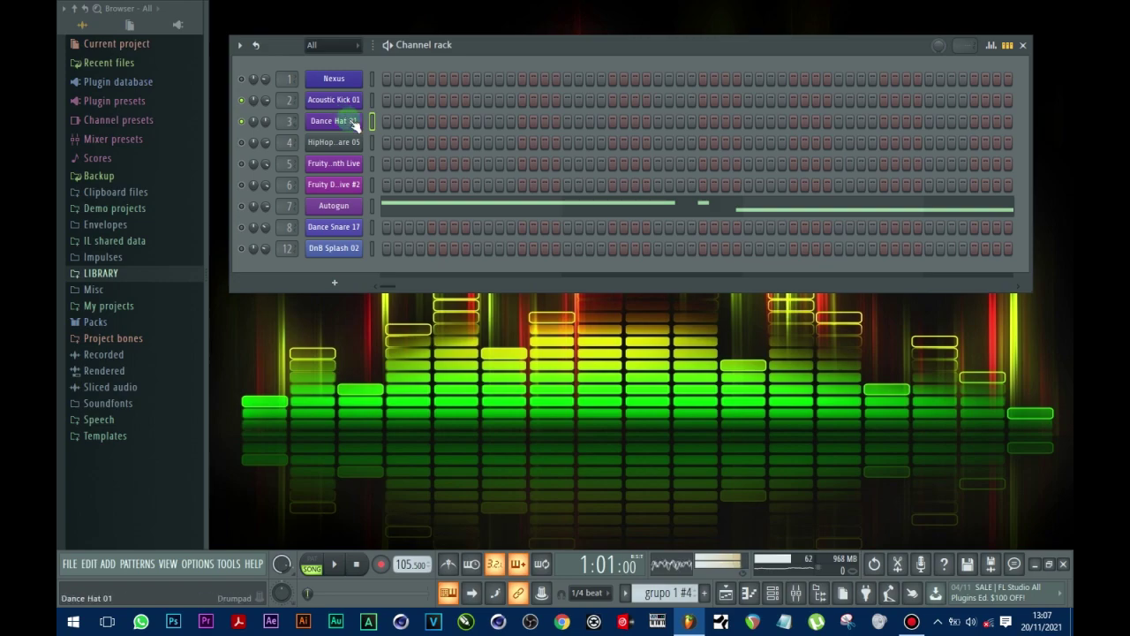
# Step: Open the Dance Hat 01 channel in the piano roll and show its notes in pattern grupo 1 #2
pyautogui.rightClick(348, 120)
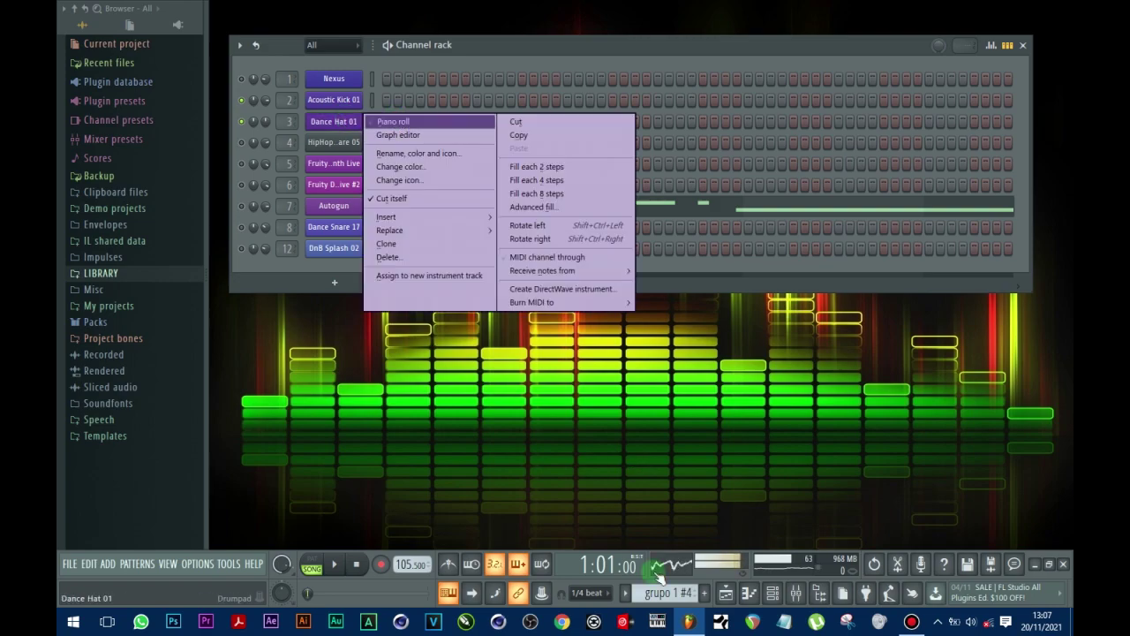
pyautogui.click(393, 120)
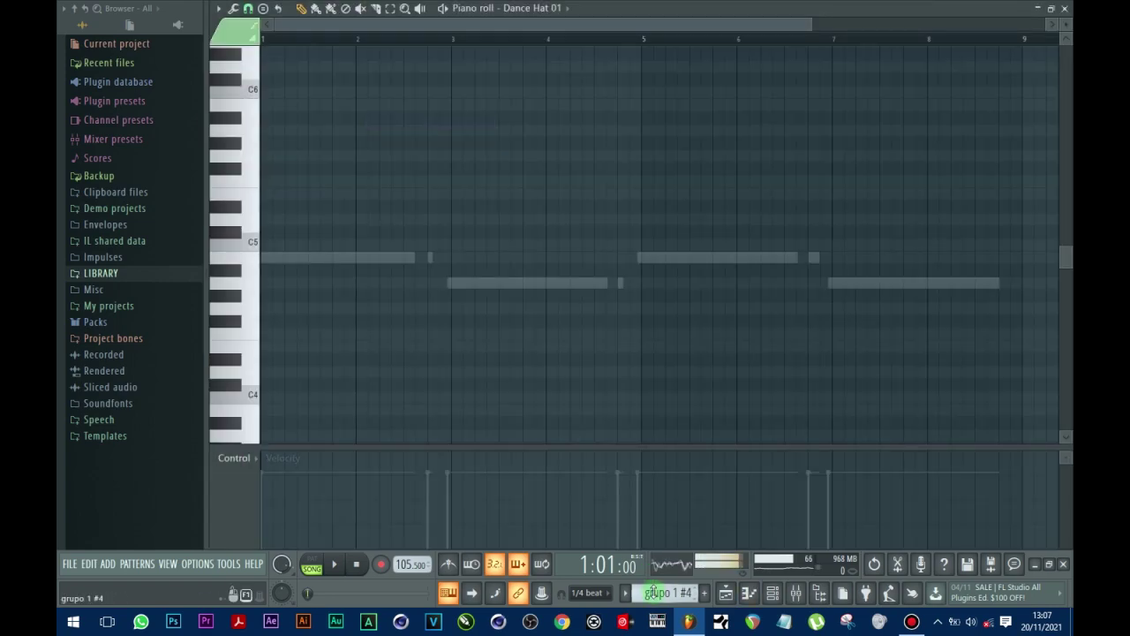
pyautogui.scroll(3, 653, 593)
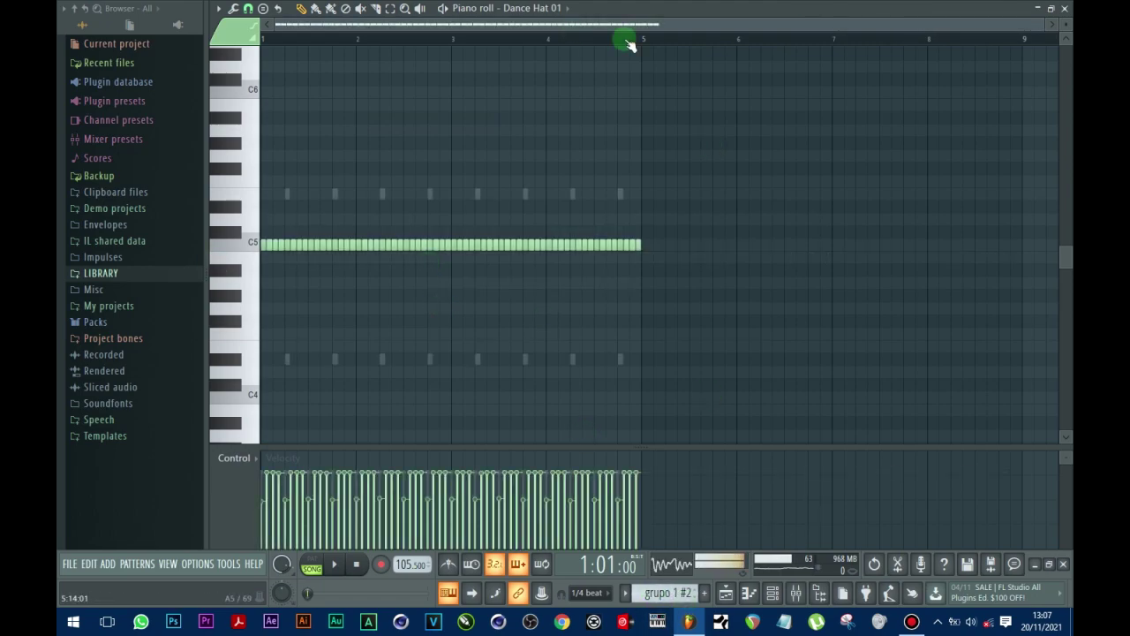
pyautogui.moveTo(1043, 26); pyautogui.dragTo(599, 86)
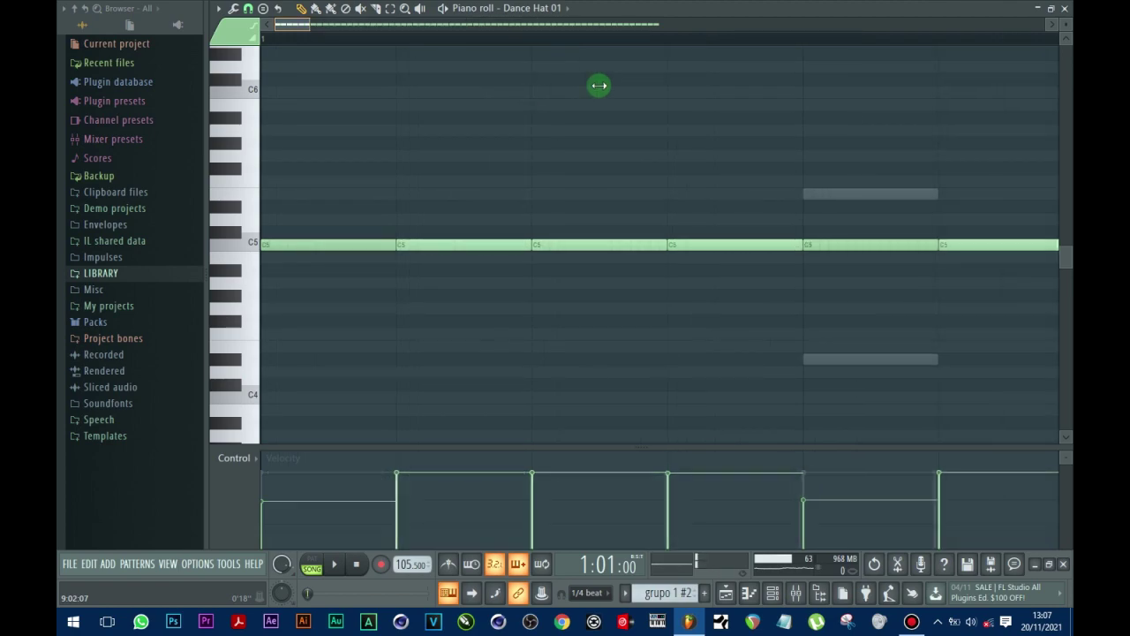
pyautogui.scroll(-6, 574, 84)
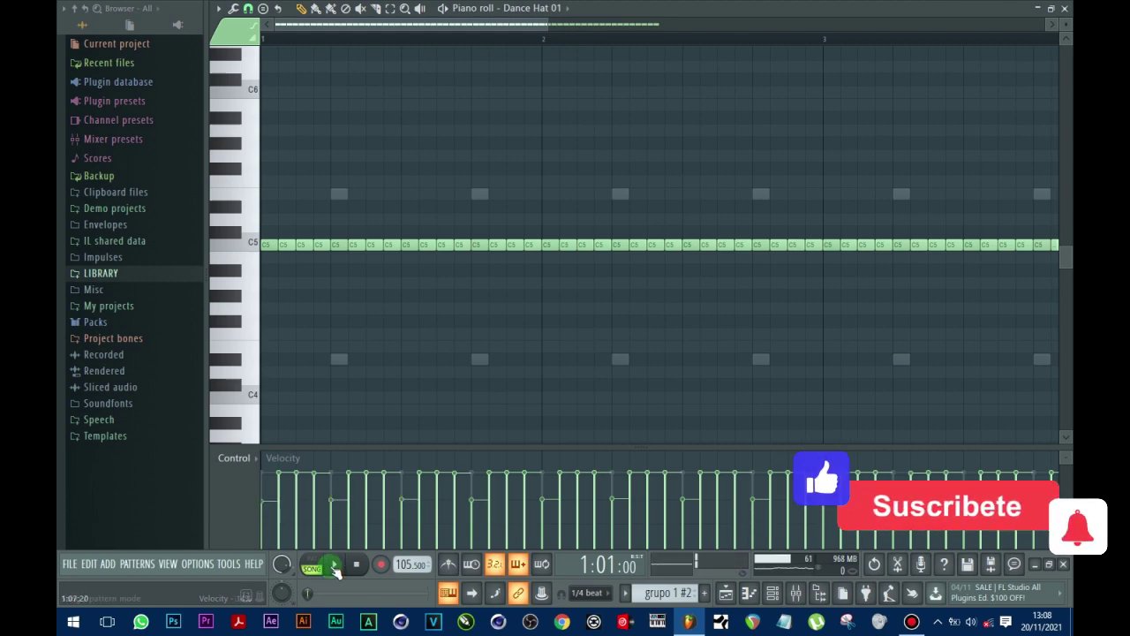
# Step: Play the song while following the Dance Hat 01 notes and velocities, and close the piano roll
pyautogui.press('space')
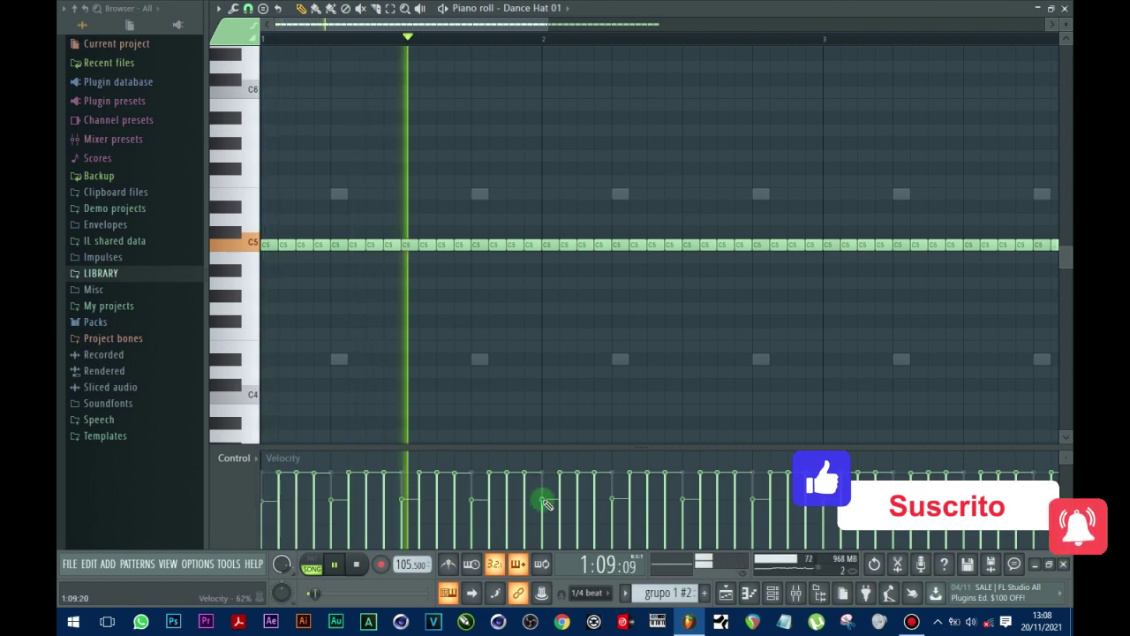
pyautogui.click(358, 564)
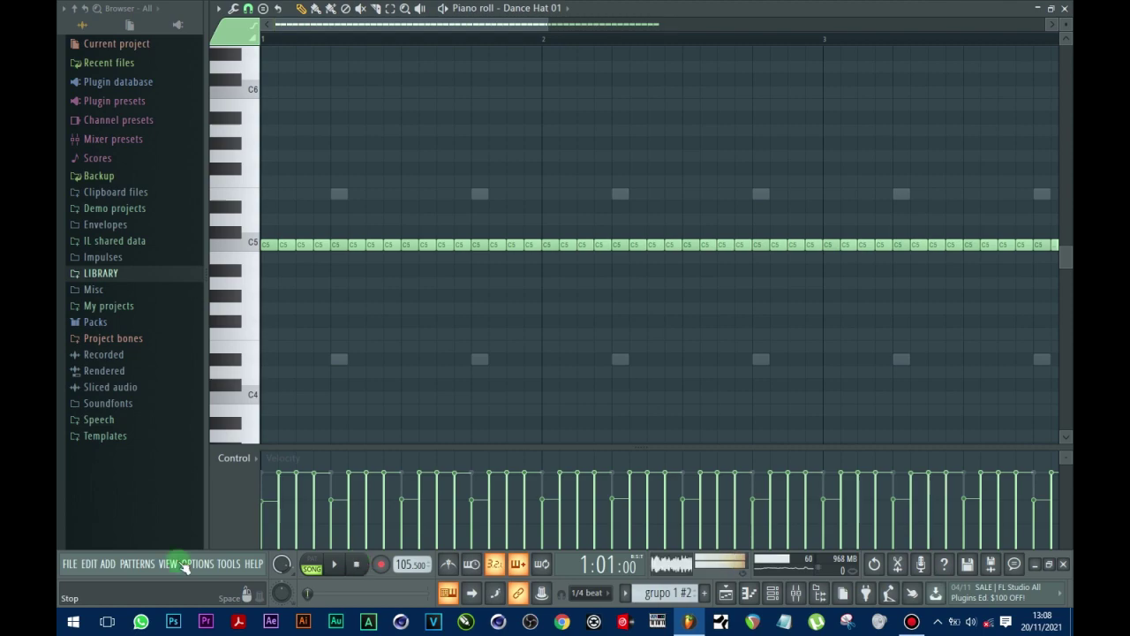
pyautogui.click(1066, 8)
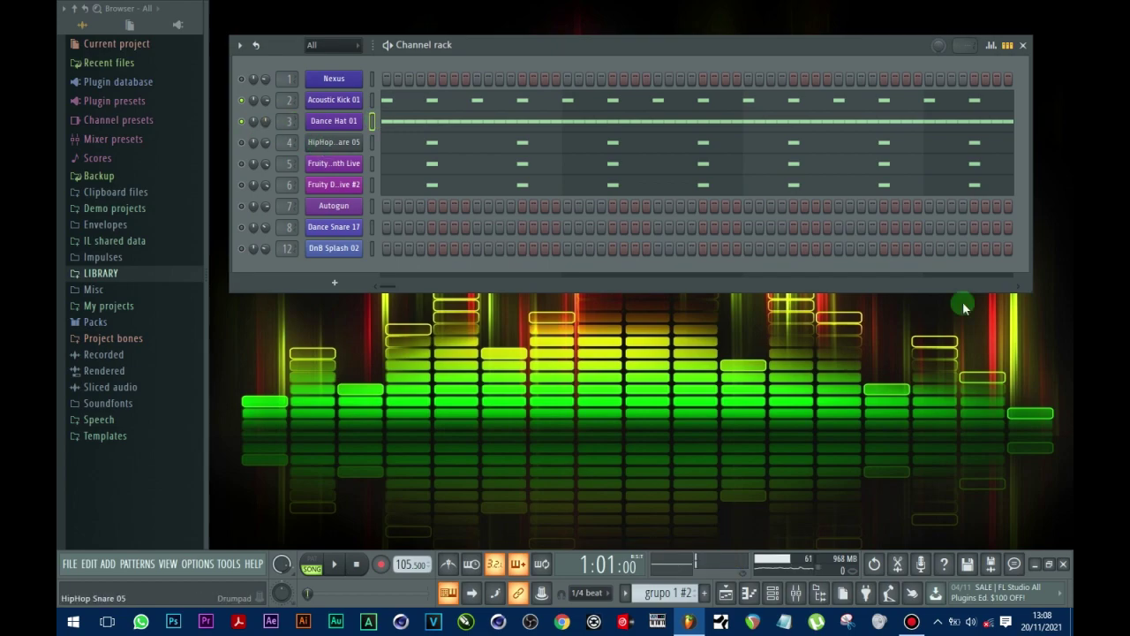
# Step: Unmute the HipHop Snare 05 channel and audition it with the kick and hat in song playback
pyautogui.click(334, 143)
pyautogui.click(239, 143)
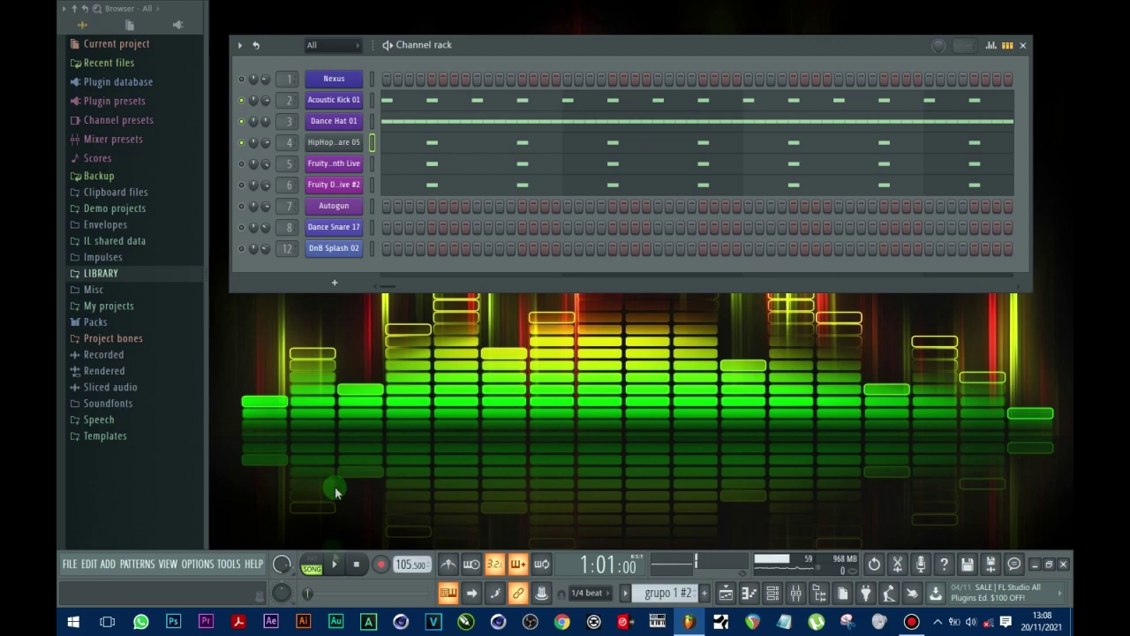
pyautogui.click(336, 565)
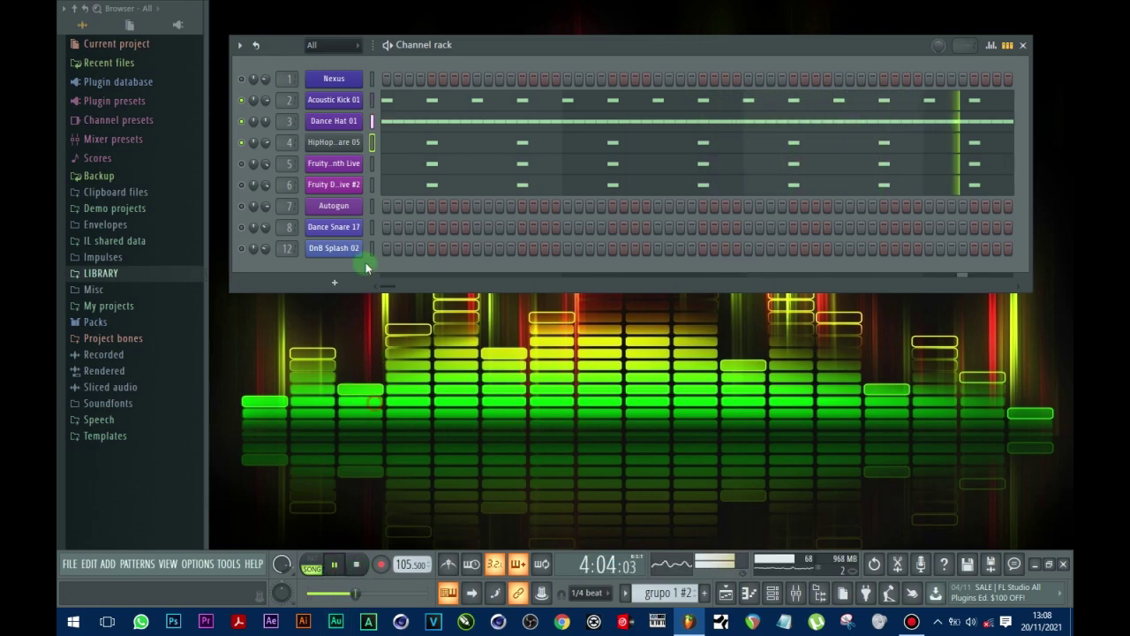
pyautogui.press('space')
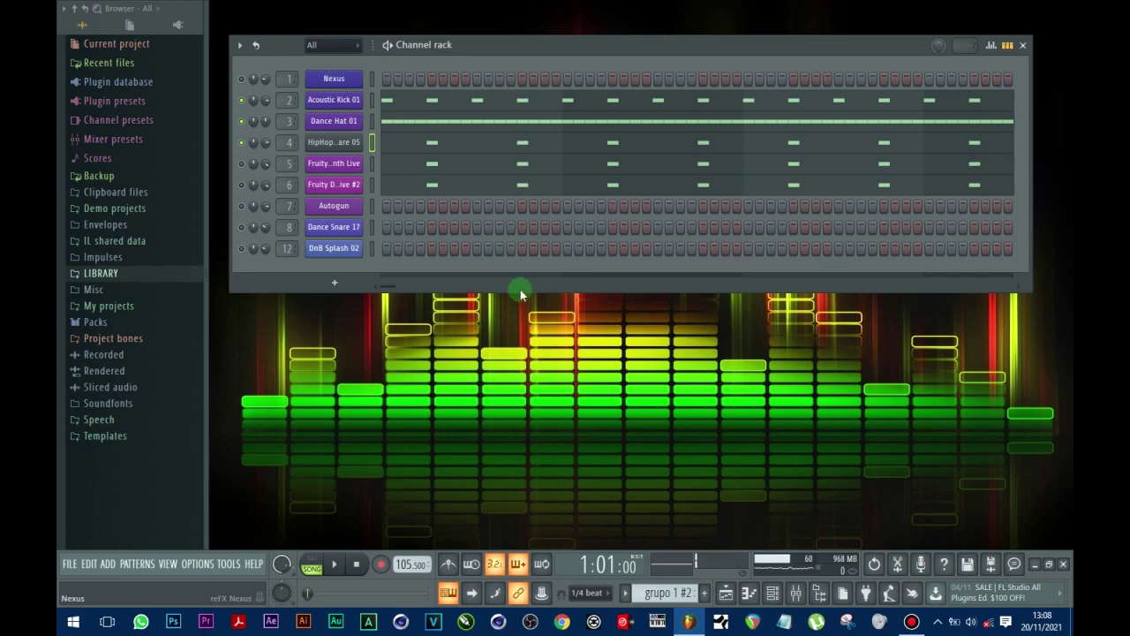
# Step: Open the mixer and position its window just below the Channel rack
pyautogui.press('F9')
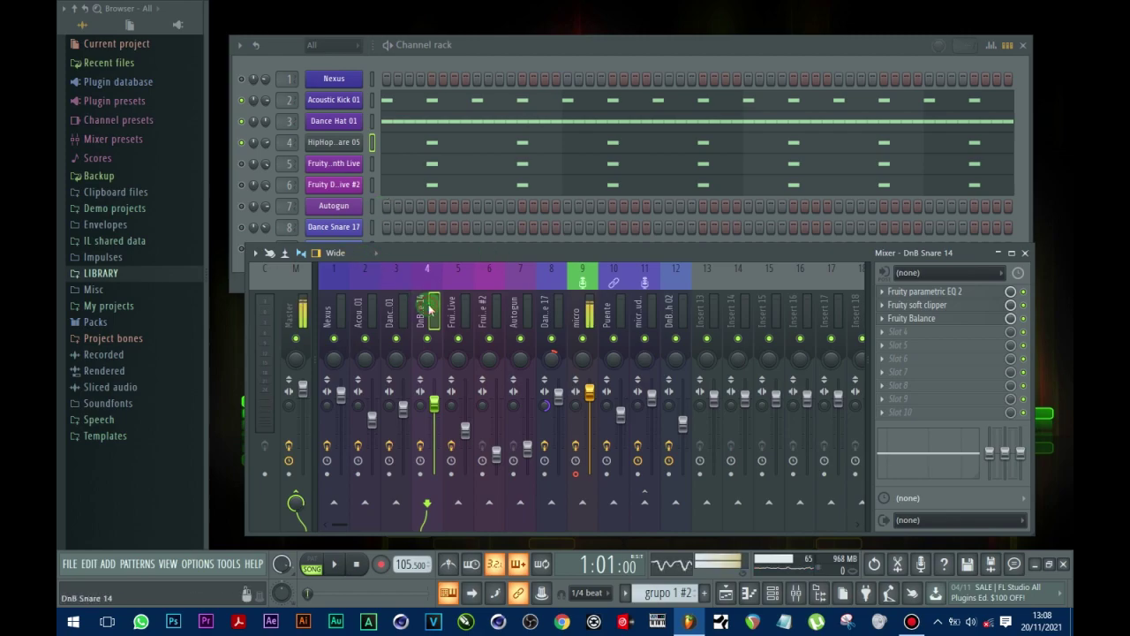
pyautogui.moveTo(410, 253); pyautogui.dragTo(393, 333)
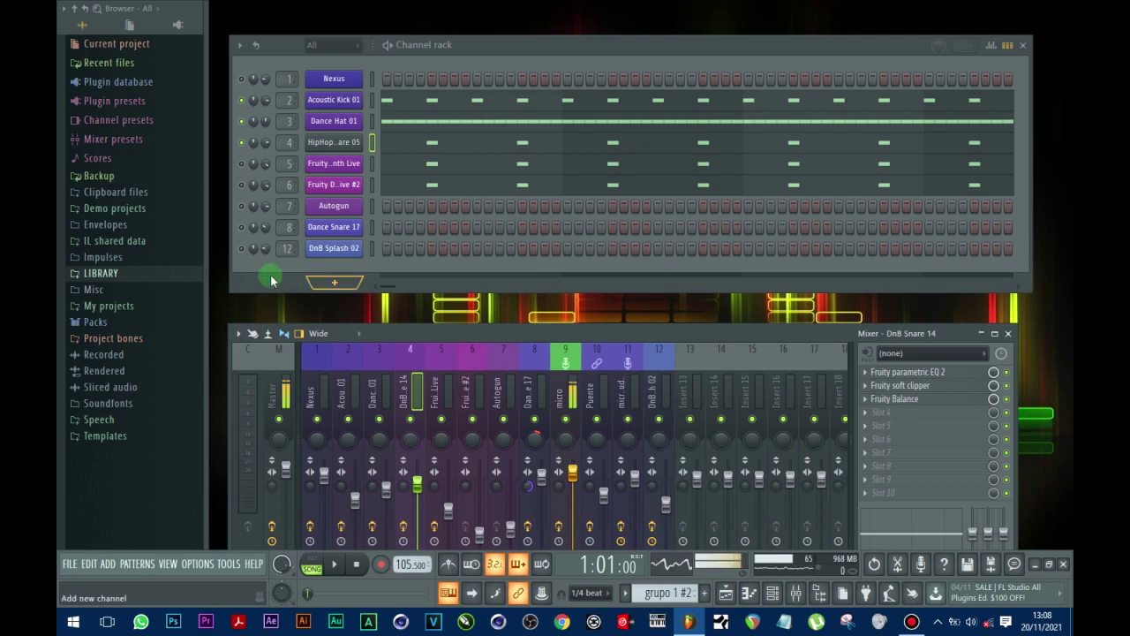
pyautogui.moveTo(394, 307); pyautogui.dragTo(276, 282)
# Step: Play the song and inspect the DnB Snare 14 mixer track's Fruity parametric EQ 2, Fruity soft clipper and Fruity Balance settings
pyautogui.click(344, 565)
pyautogui.click(337, 565)
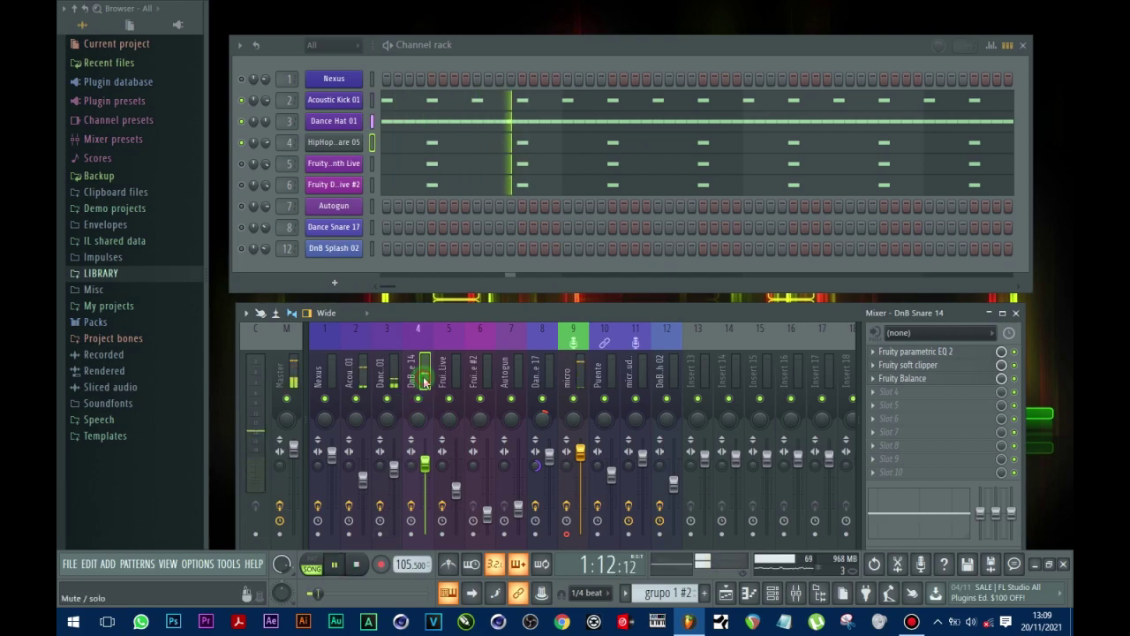
pyautogui.click(921, 355)
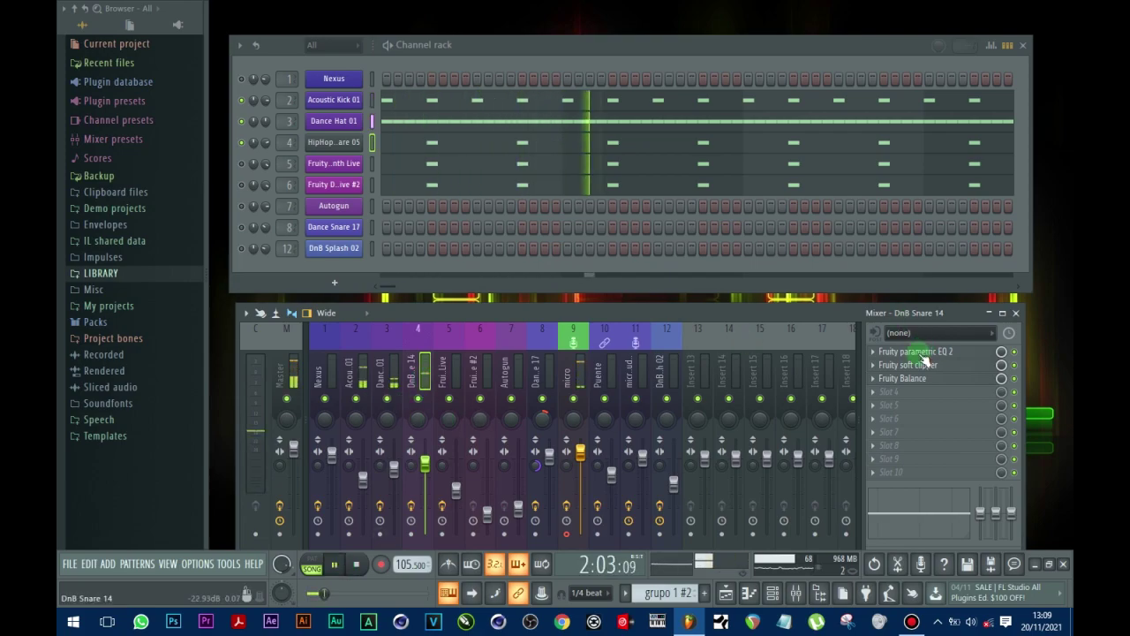
pyautogui.click(696, 112)
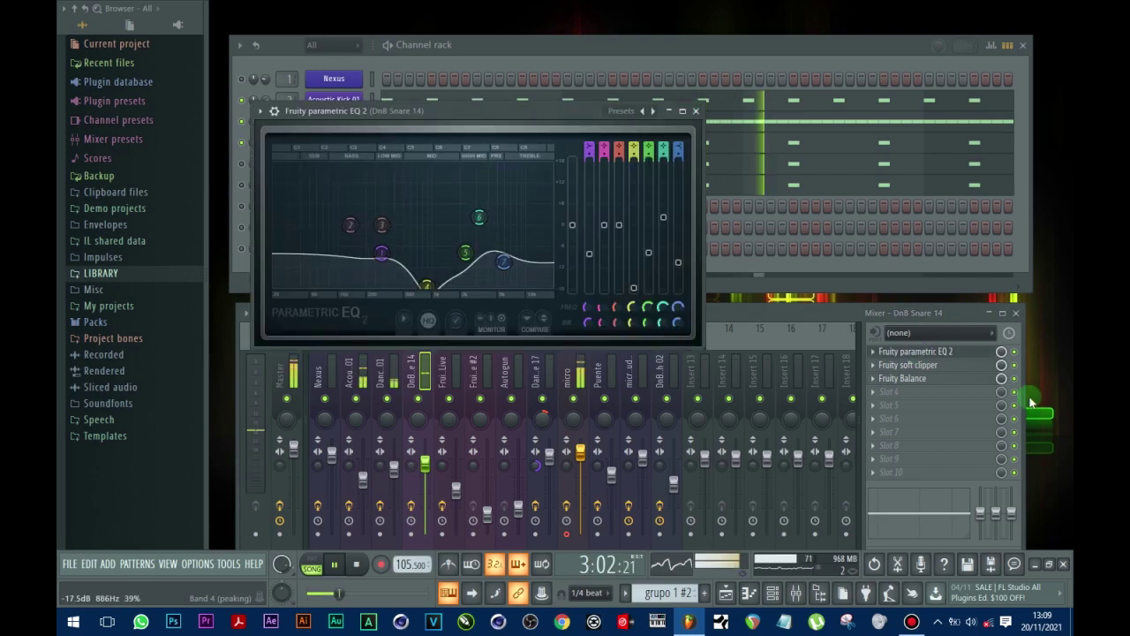
pyautogui.click(907, 364)
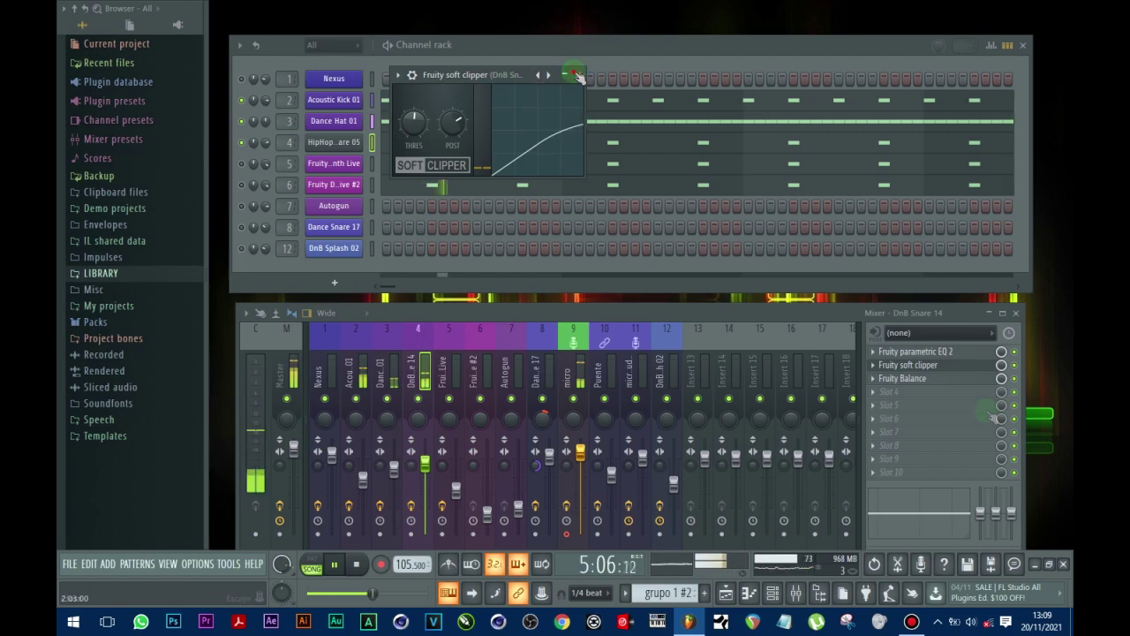
pyautogui.click(908, 364)
pyautogui.click(449, 151)
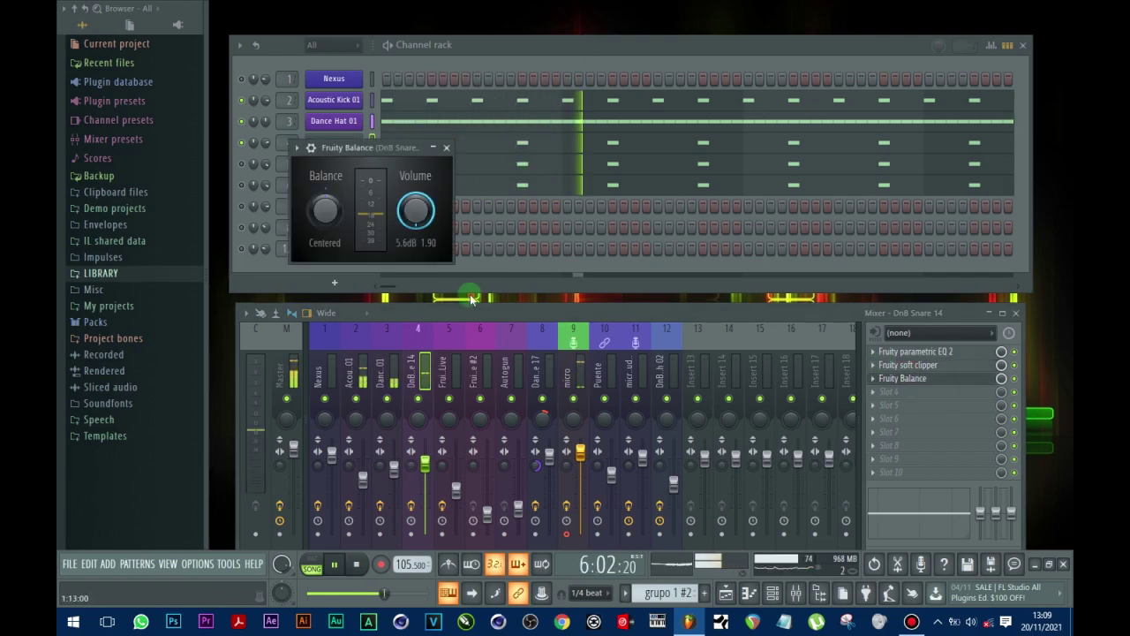
# Step: Move the mixer window up against the Channel rack and unmute the DnB Splash 02 channel during song playback
pyautogui.moveTo(442, 311); pyautogui.dragTo(443, 296)
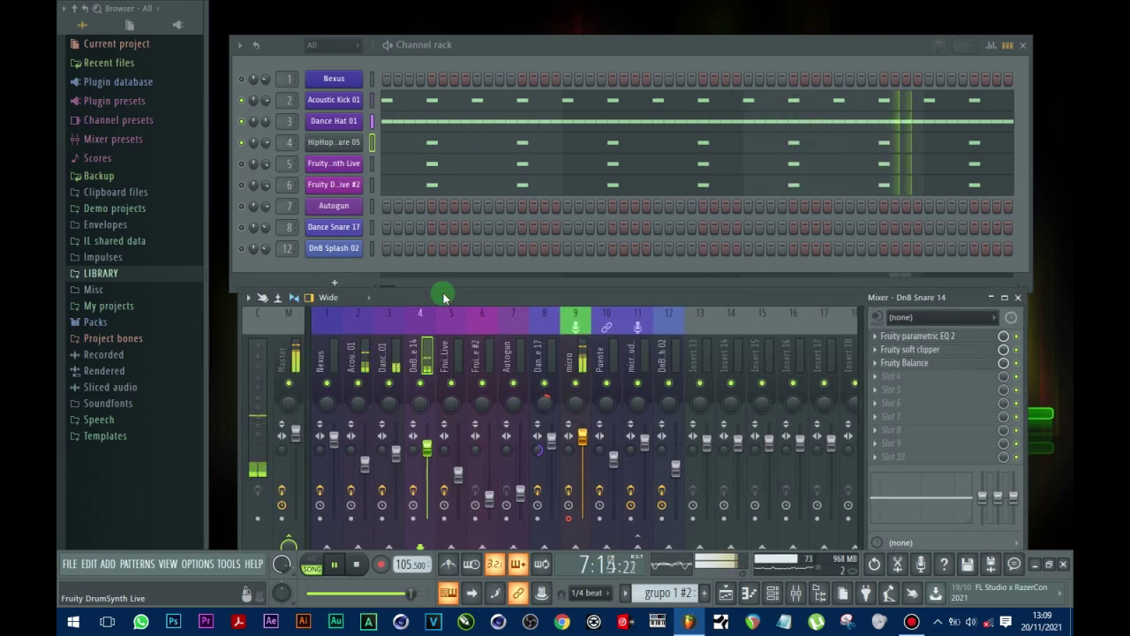
pyautogui.moveTo(1007, 298); pyautogui.dragTo(1007, 289)
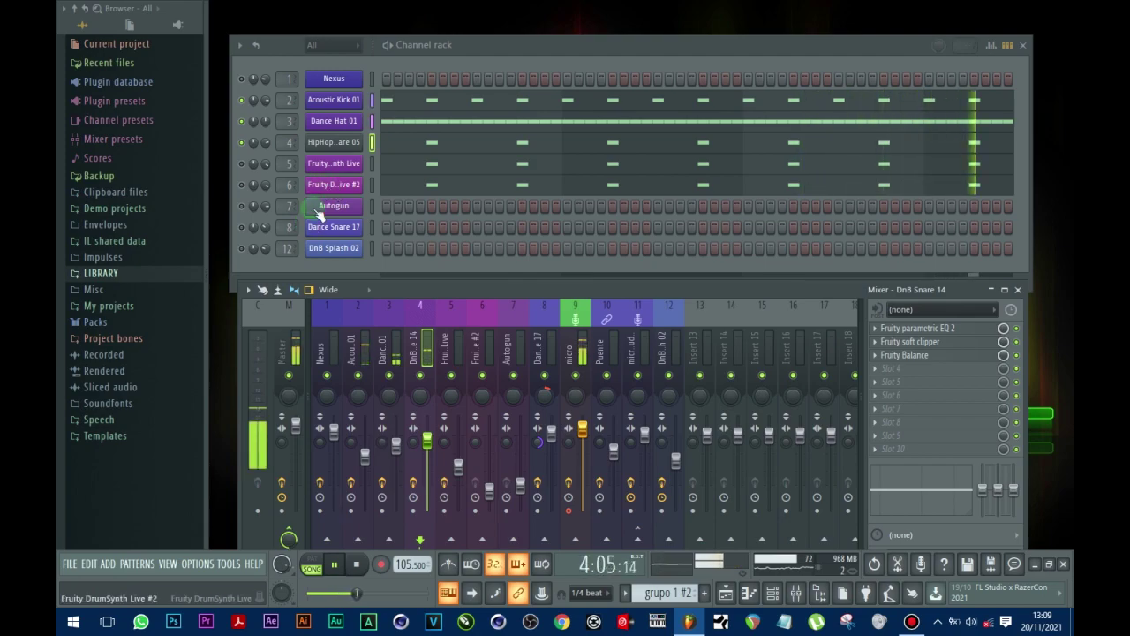
pyautogui.click(242, 250)
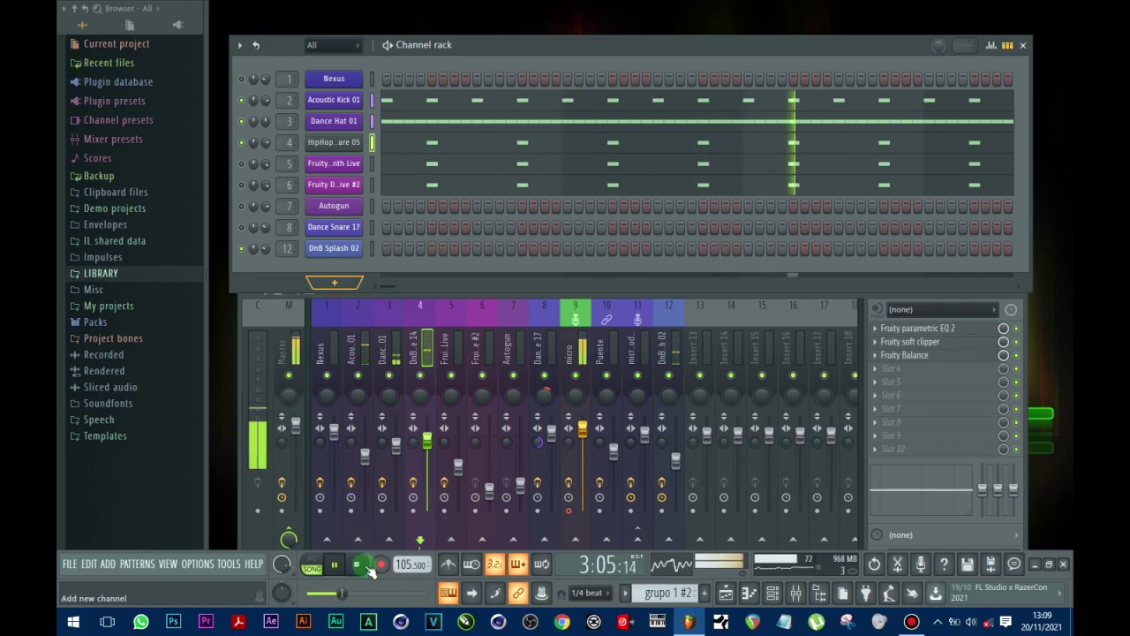
pyautogui.press('space')
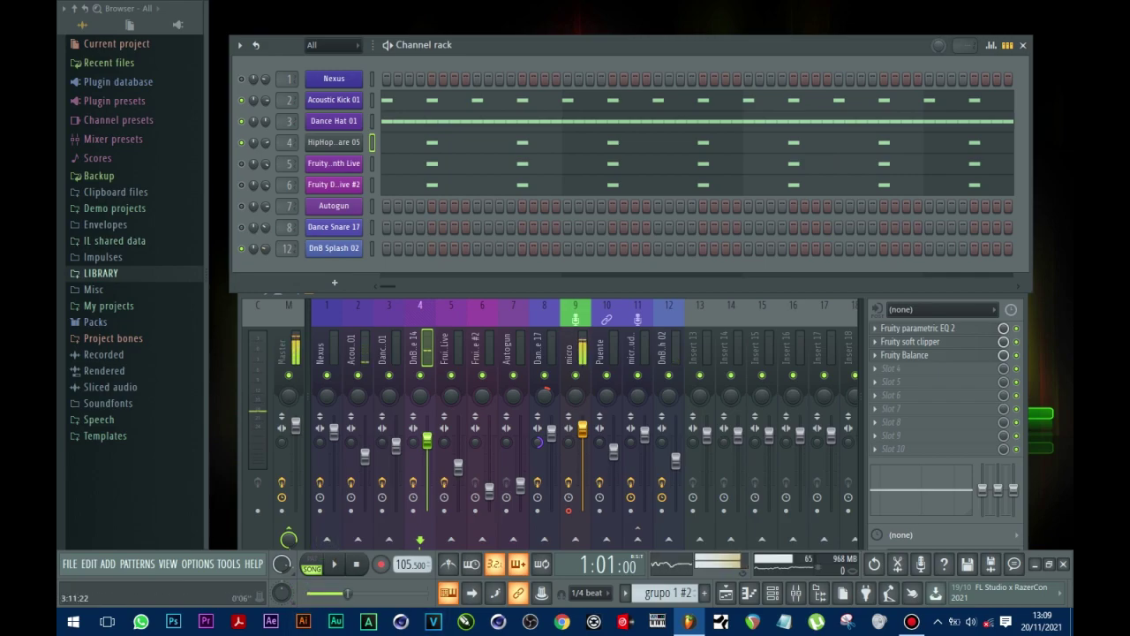
# Step: Audition DnB Splash 02 and Dance Snare 17 soloed near the song's end, leaving both channels unmuted
pyautogui.moveTo(347, 593); pyautogui.dragTo(418, 594)
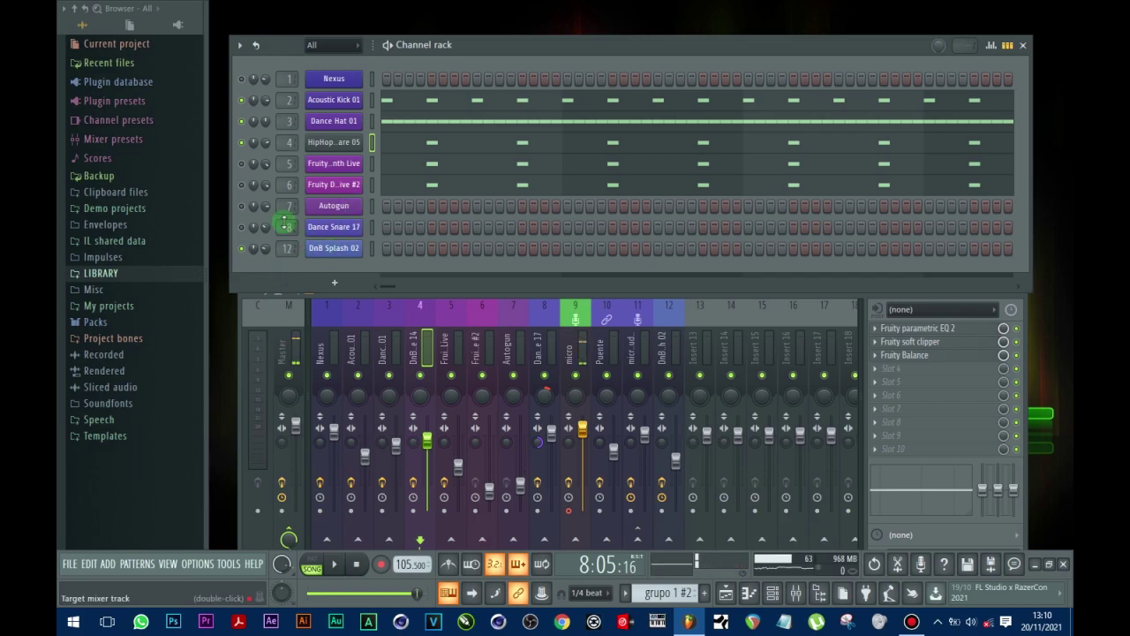
pyautogui.rightClick(241, 251)
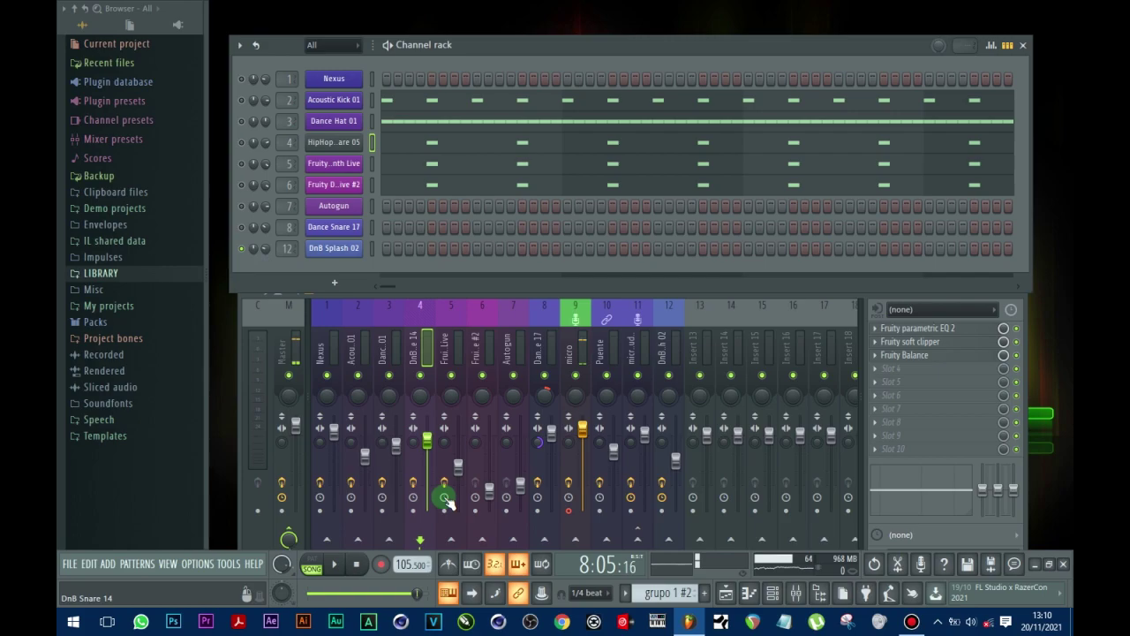
pyautogui.click(333, 563)
pyautogui.click(357, 566)
pyautogui.click(337, 565)
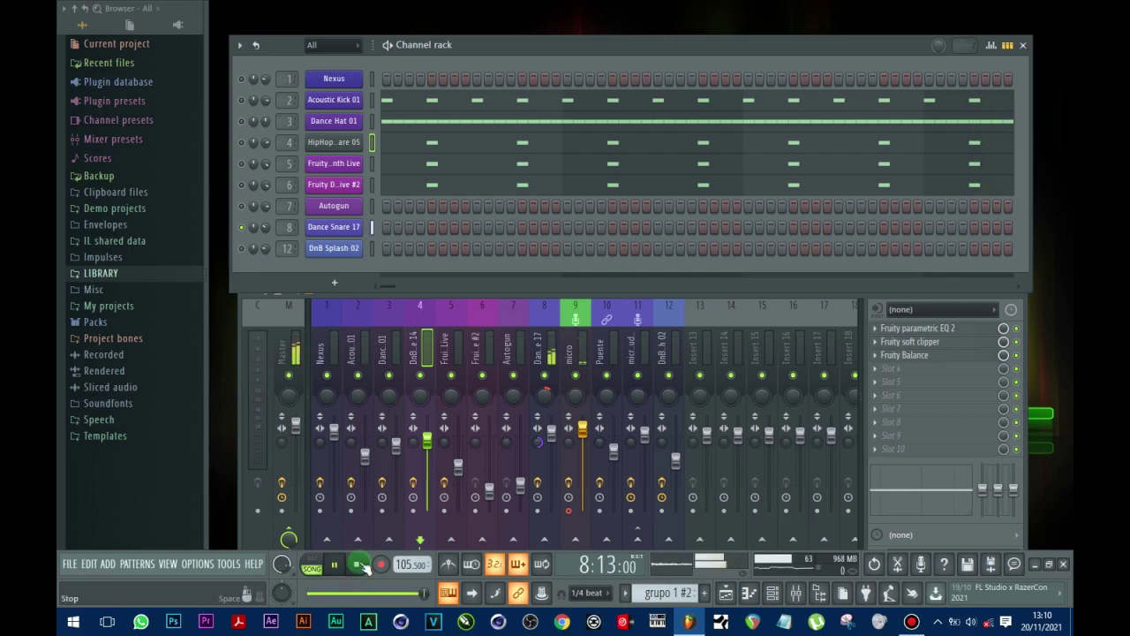
pyautogui.click(359, 565)
pyautogui.click(241, 249)
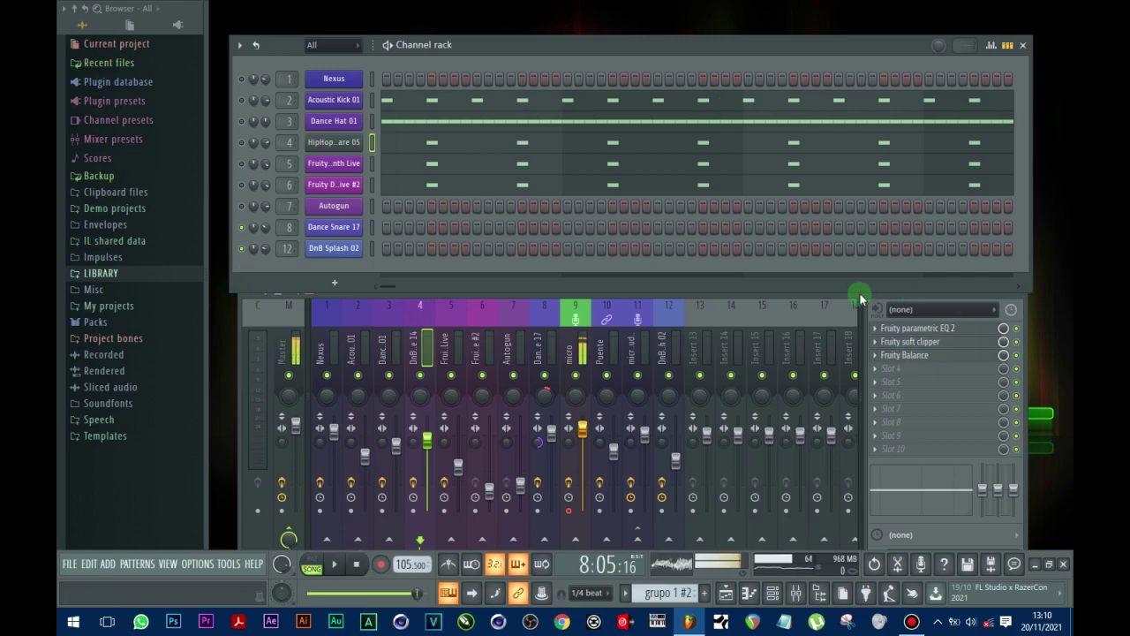
# Step: Close the mixer, locate Fruity DrumSynth Live among the addable drum plugins, and show channel 5's DrumSynth window below the Channel rack
pyautogui.press('F9')
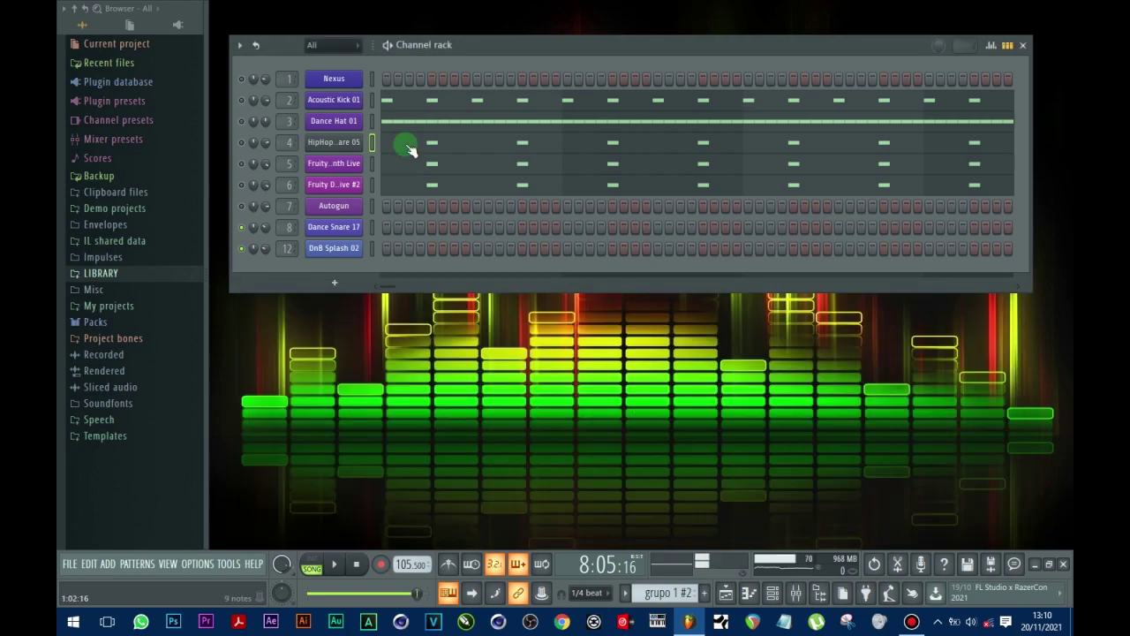
pyautogui.click(333, 281)
pyautogui.moveTo(371, 55)
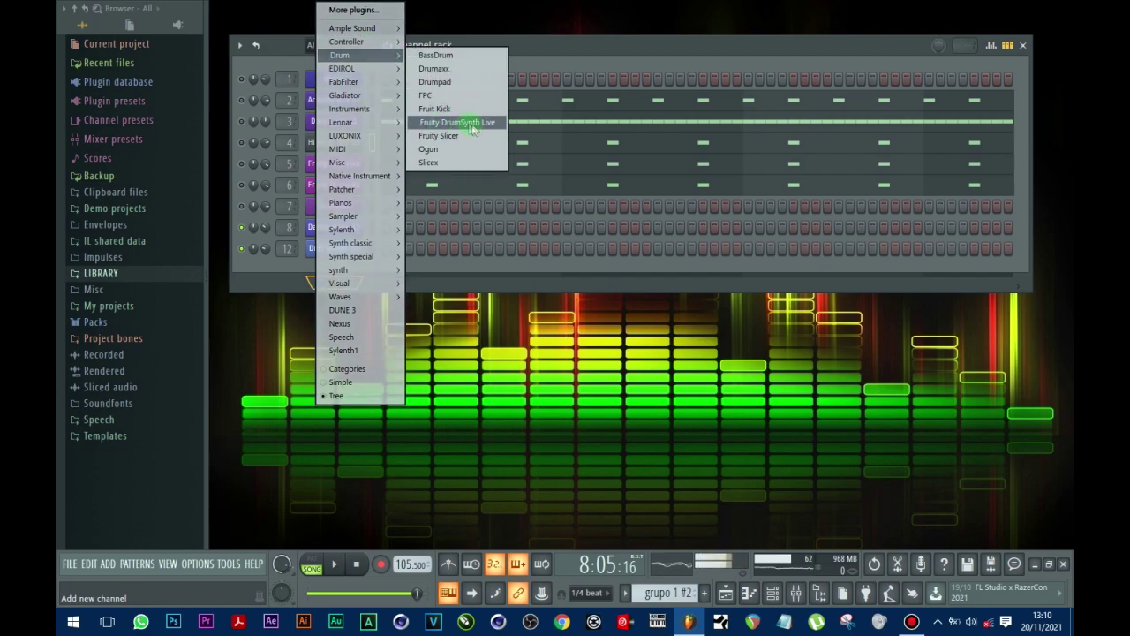
pyautogui.click(458, 122)
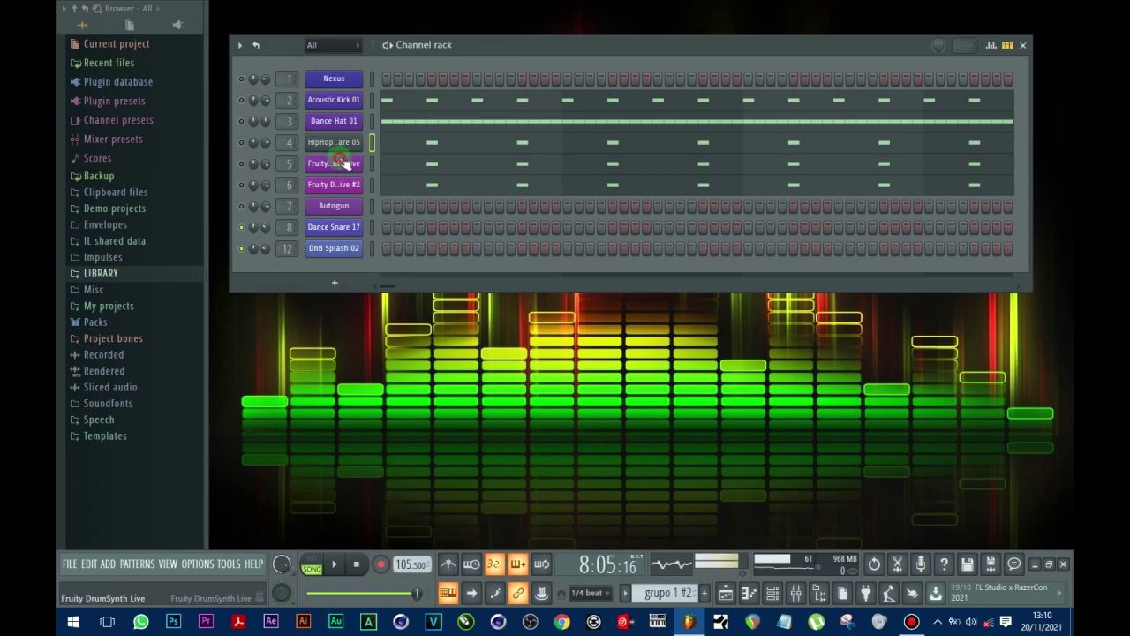
pyautogui.moveTo(499, 261); pyautogui.dragTo(704, 242)
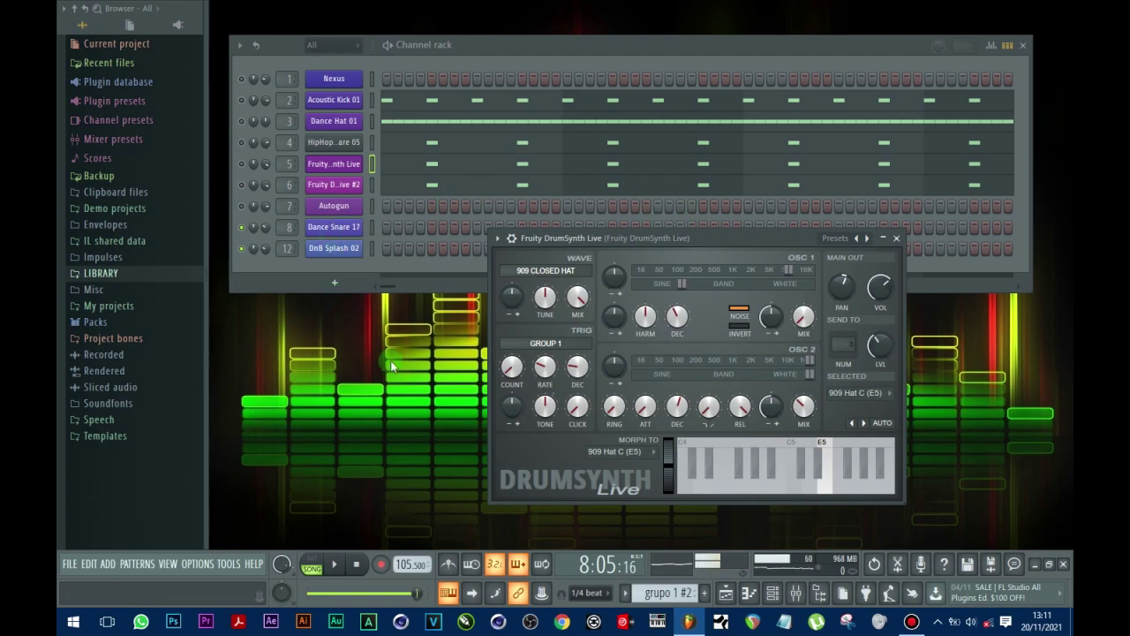
# Step: Mute Dance Snare 17 and DnB Splash 02, audition both Fruity DrumSynth Live channels in song playback, and close the plugin window
pyautogui.moveTo(242, 253); pyautogui.dragTo(267, 207)
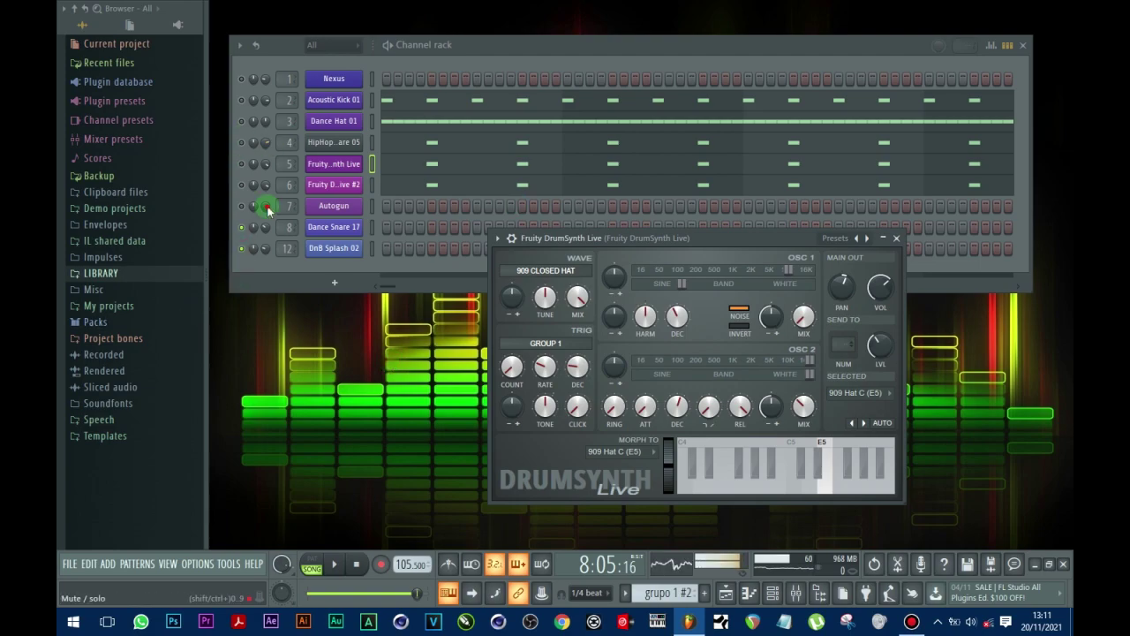
pyautogui.click(240, 164)
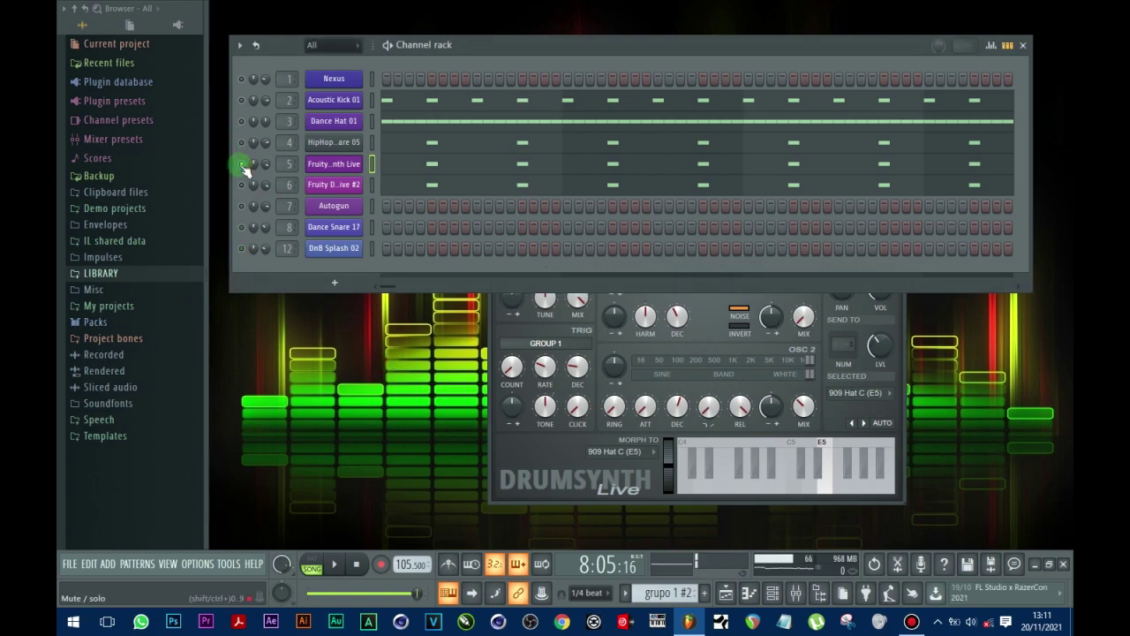
pyautogui.press('space')
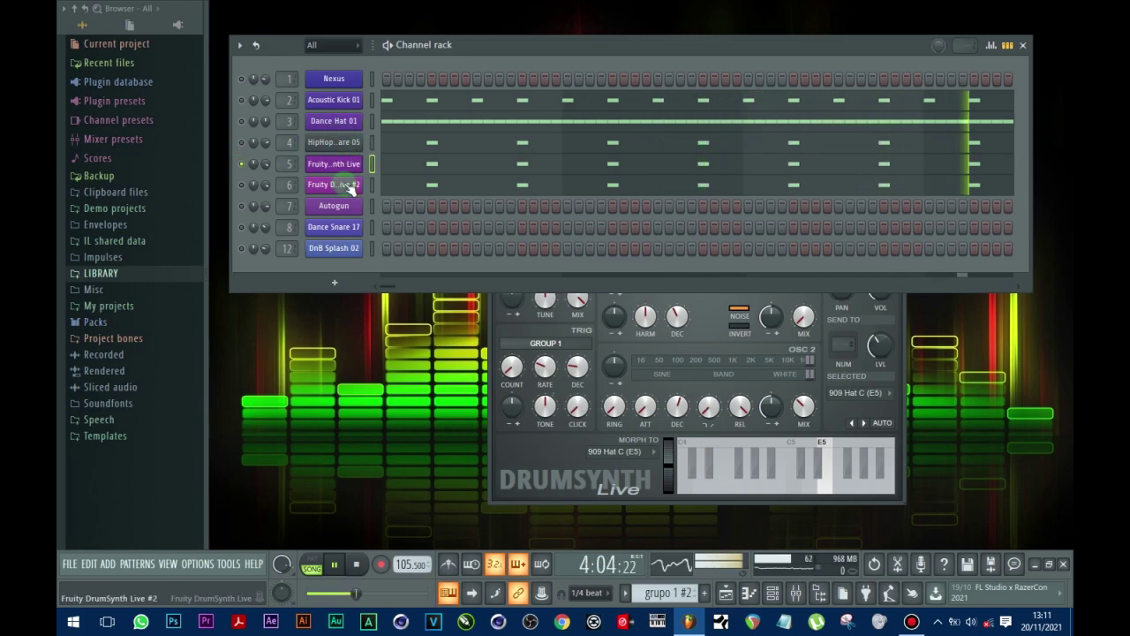
pyautogui.click(243, 185)
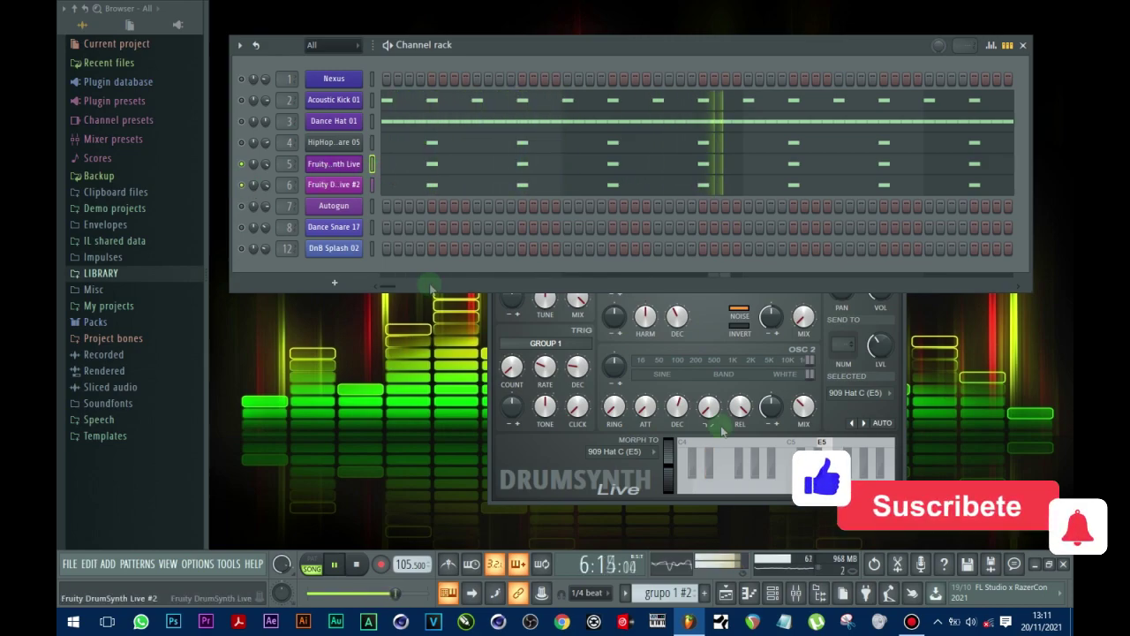
pyautogui.click(716, 321)
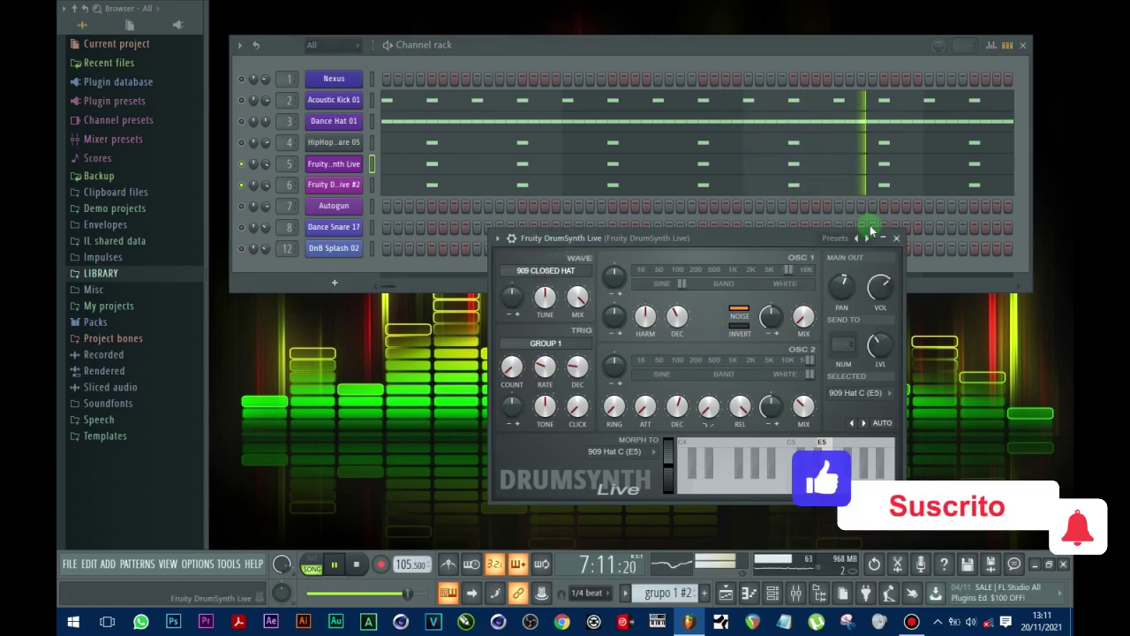
pyautogui.click(896, 240)
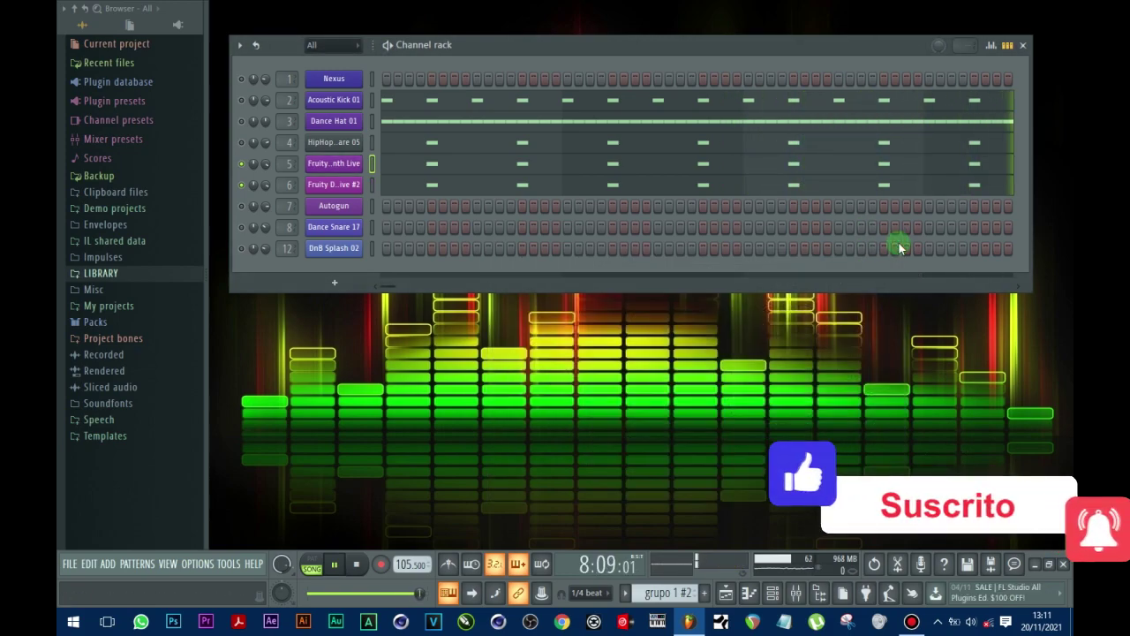
# Step: During playback, unmute HipHop Snare 05, Acoustic Kick 01, Dance Hat 01, Dance Snare 17 and DnB Splash 02 successively, then stop the song
pyautogui.click(276, 117)
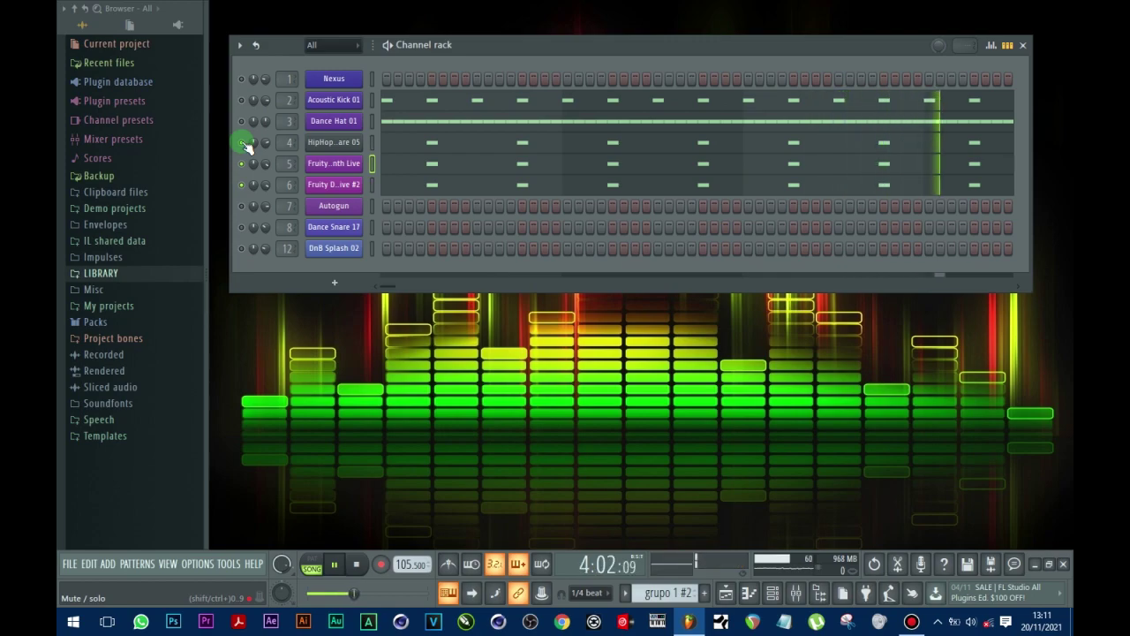
pyautogui.click(242, 142)
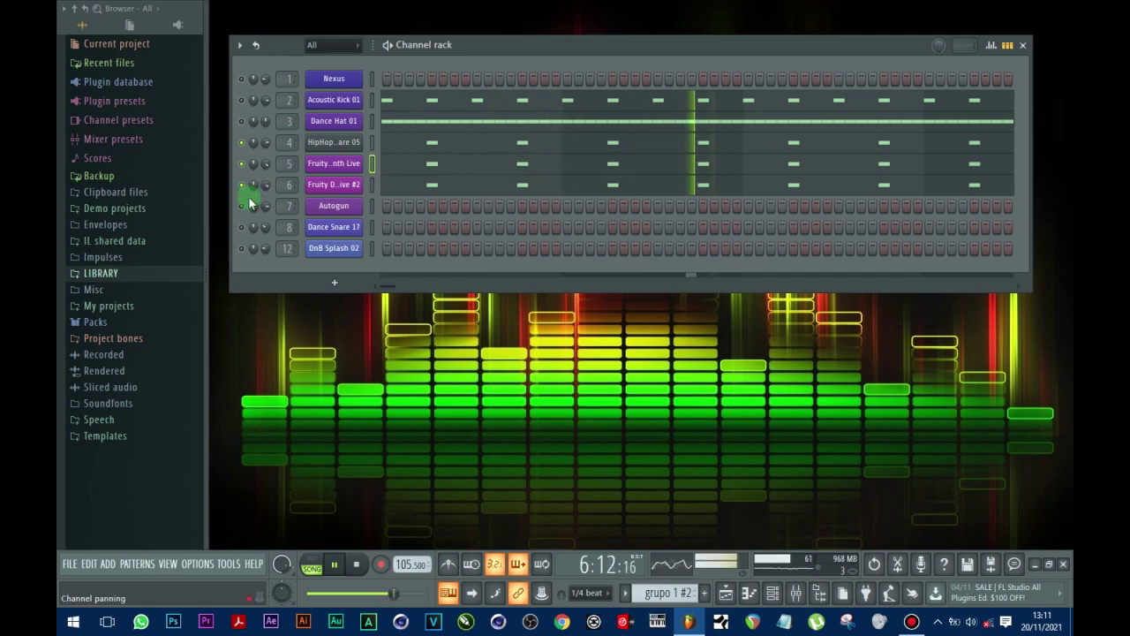
pyautogui.click(241, 100)
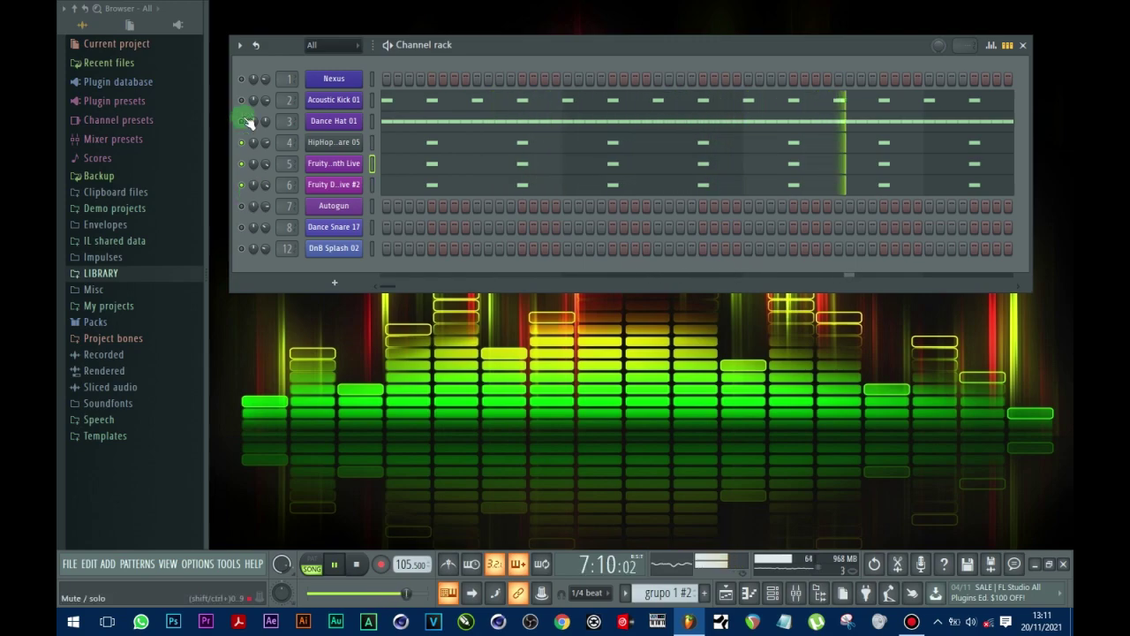
pyautogui.click(242, 122)
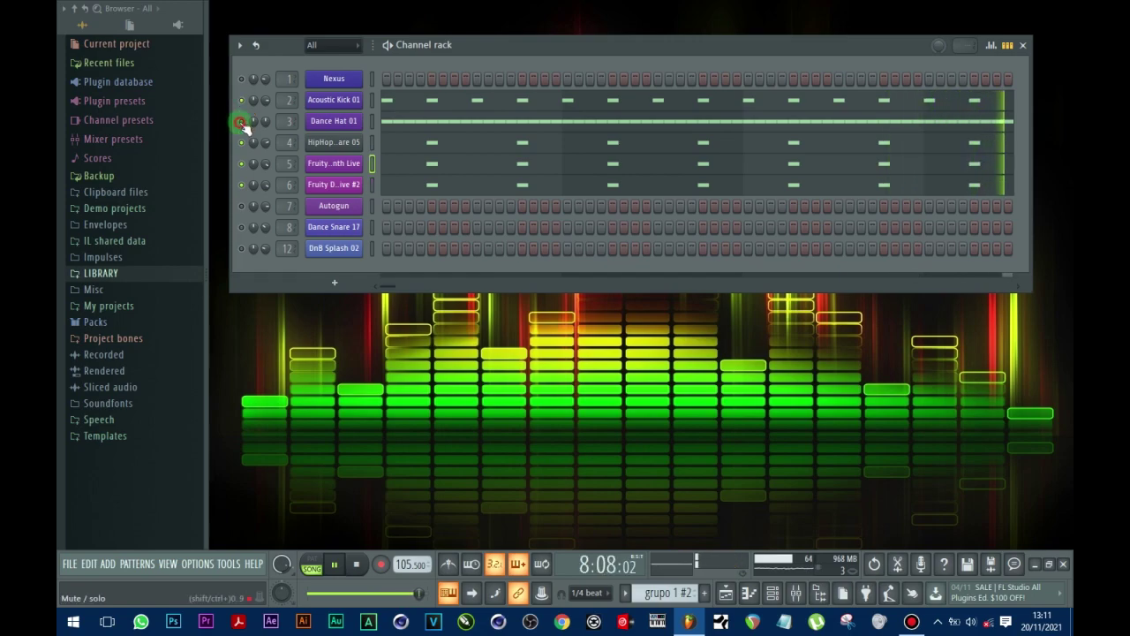
pyautogui.click(243, 123)
pyautogui.click(243, 229)
pyautogui.click(242, 250)
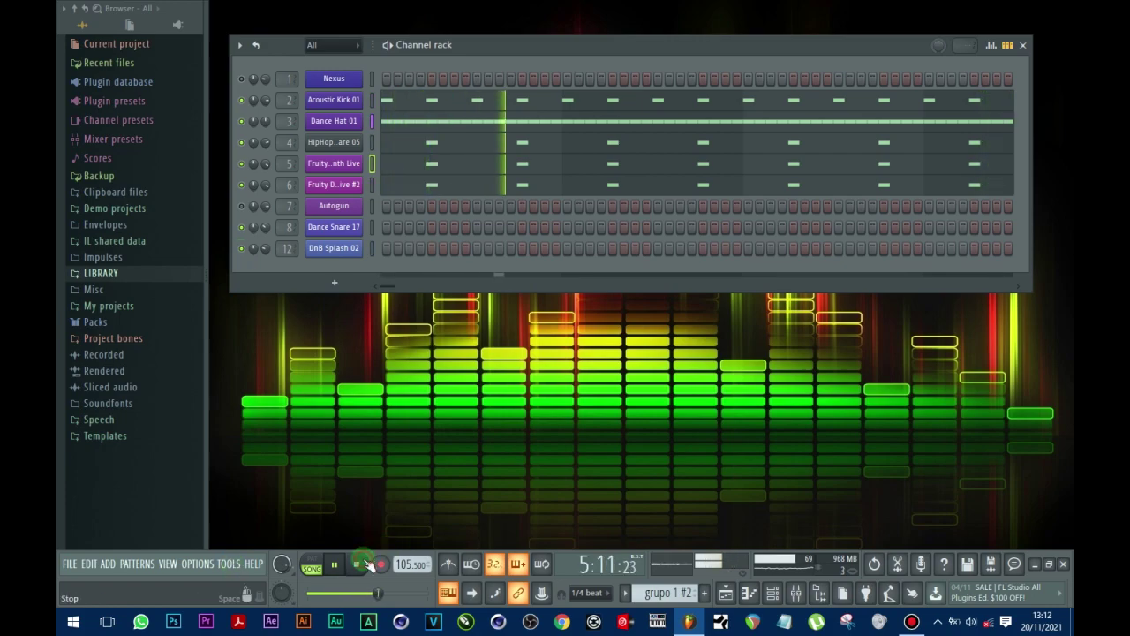
pyautogui.press('space')
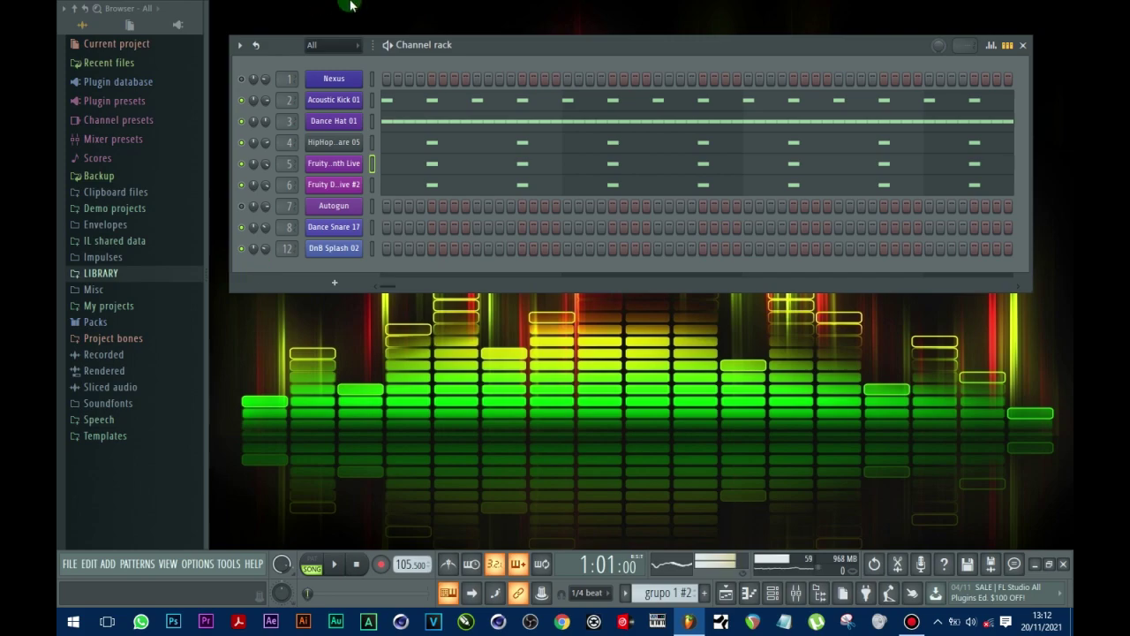
# Step: Open the Nexus channel and review its category list and the CL Tapestrings preset in the Classical category
pyautogui.click(349, 80)
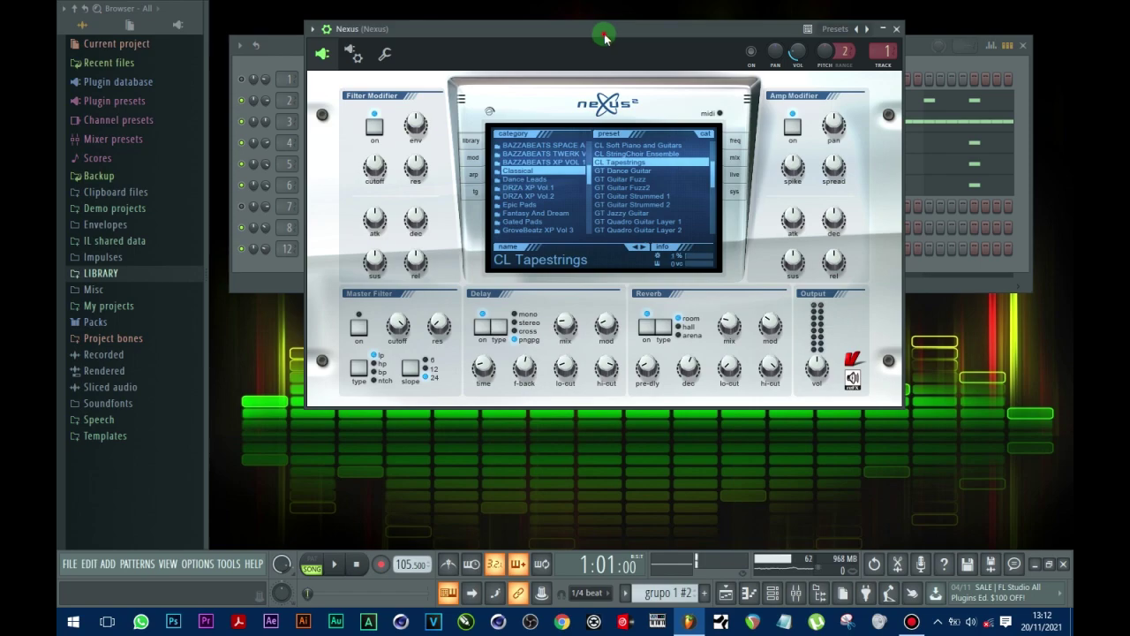
pyautogui.moveTo(604, 37); pyautogui.dragTo(613, 135)
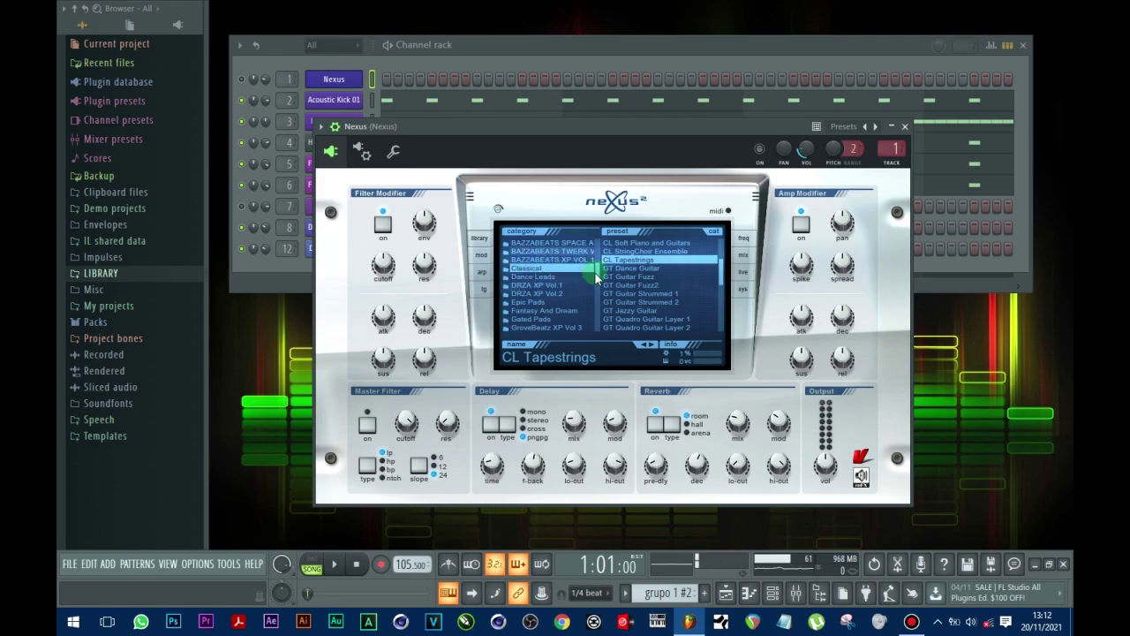
pyautogui.moveTo(596, 298); pyautogui.dragTo(596, 316)
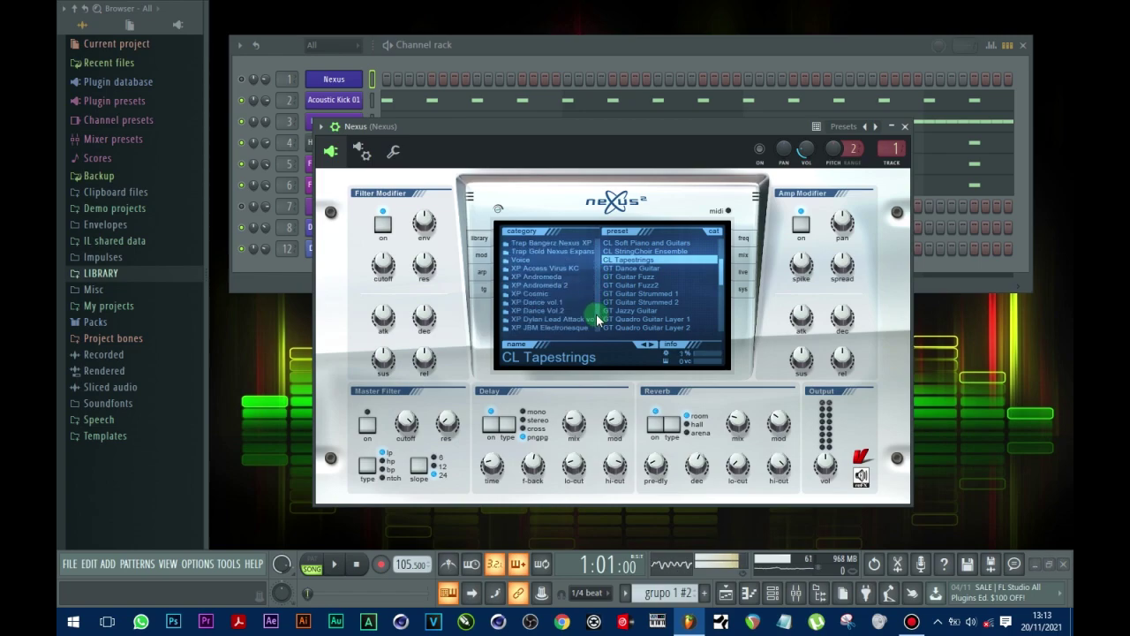
pyautogui.moveTo(599, 319); pyautogui.dragTo(598, 263)
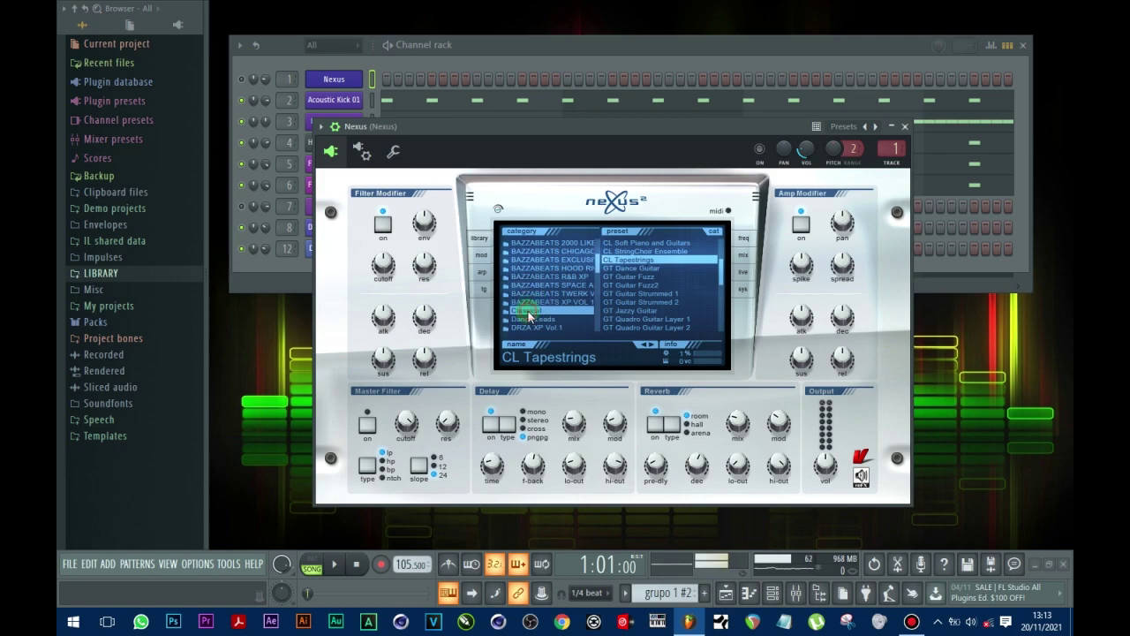
pyautogui.moveTo(402, 126); pyautogui.dragTo(418, 107)
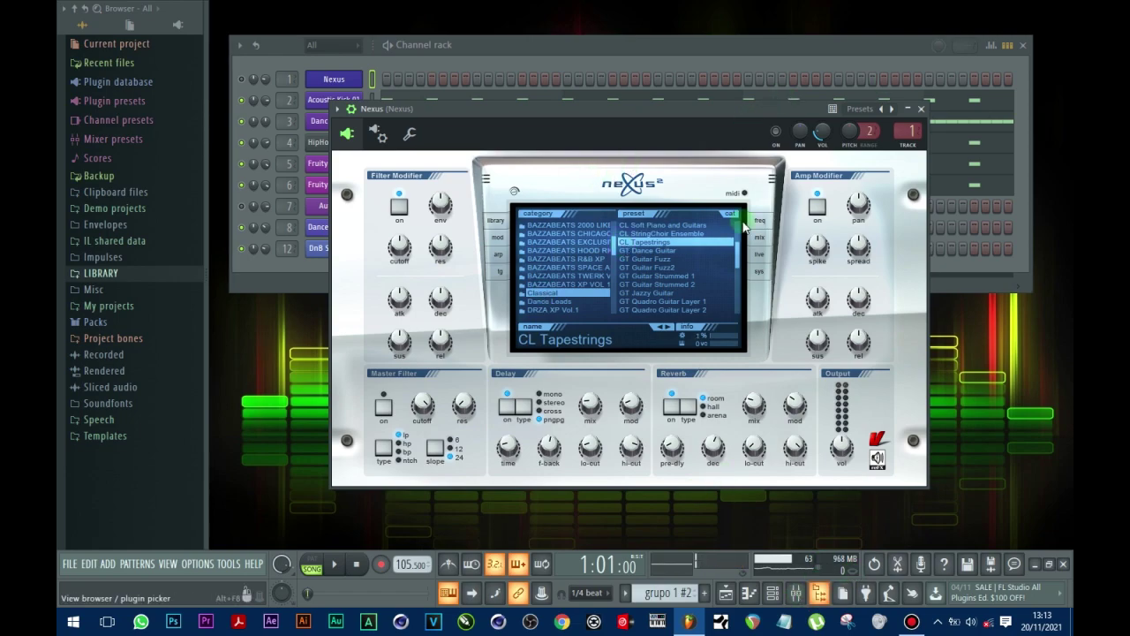
# Step: Inspect the Nexus mixer track's Fruity parametric EQ 2, CLA-2A Stereo, FabFilter Pro-Q 3 and Fruity Filter settings
pyautogui.click(795, 595)
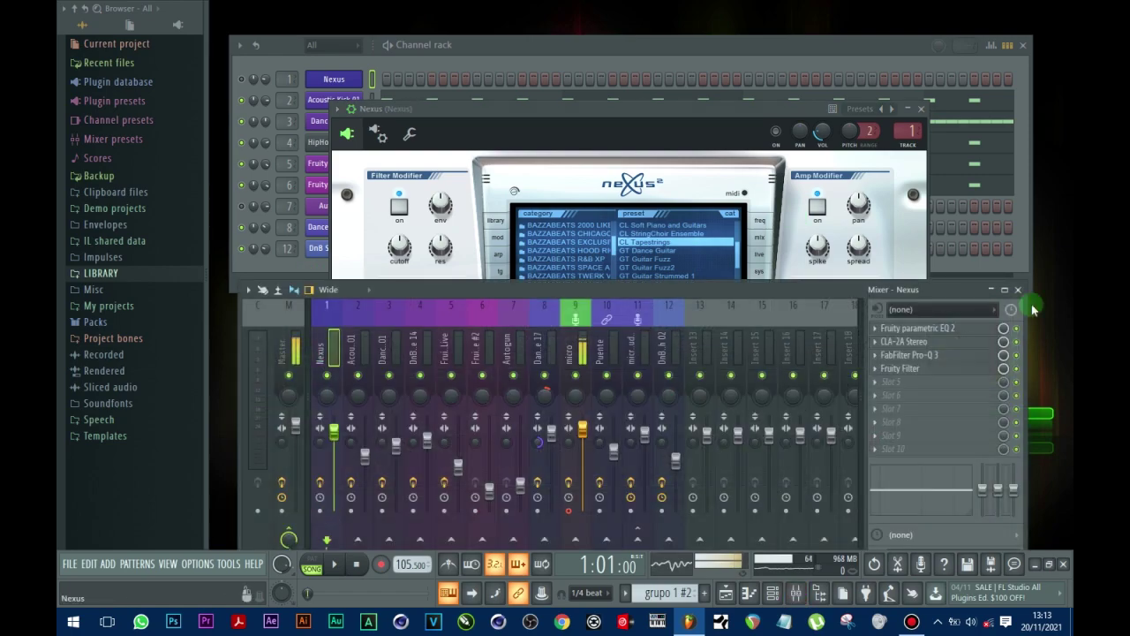
pyautogui.click(909, 332)
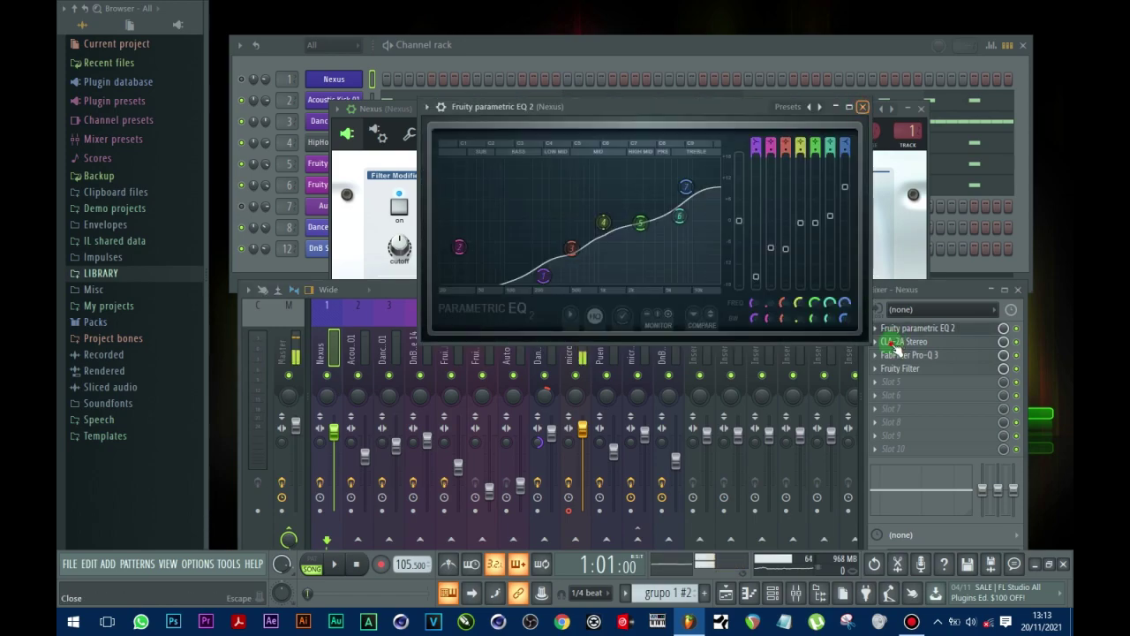
pyautogui.click(862, 106)
pyautogui.click(904, 340)
pyautogui.click(960, 76)
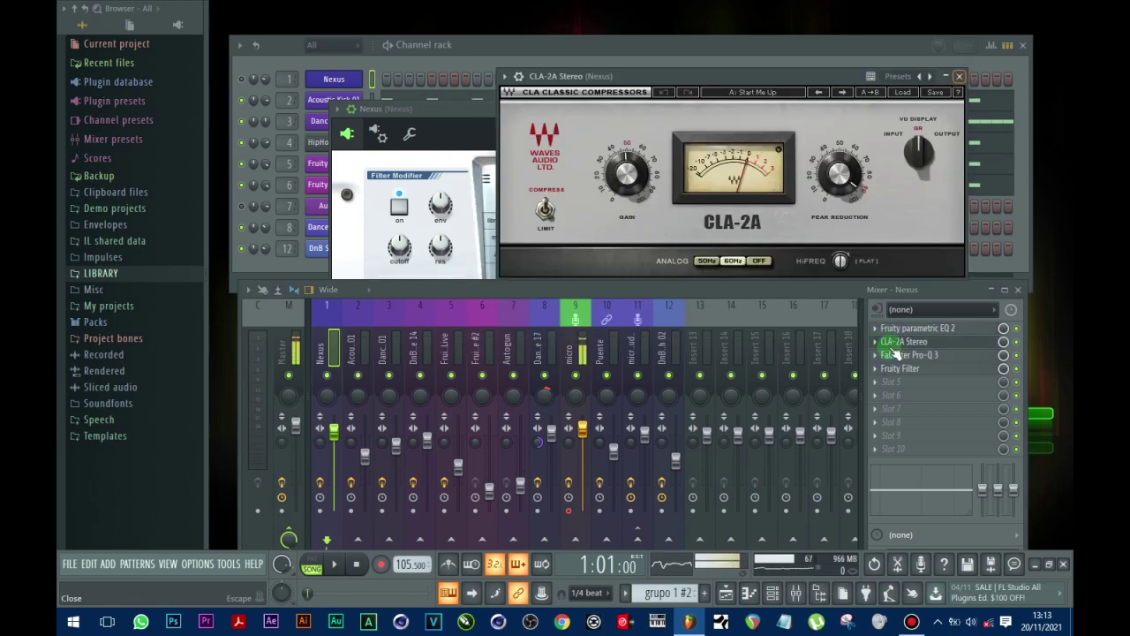
pyautogui.click(895, 355)
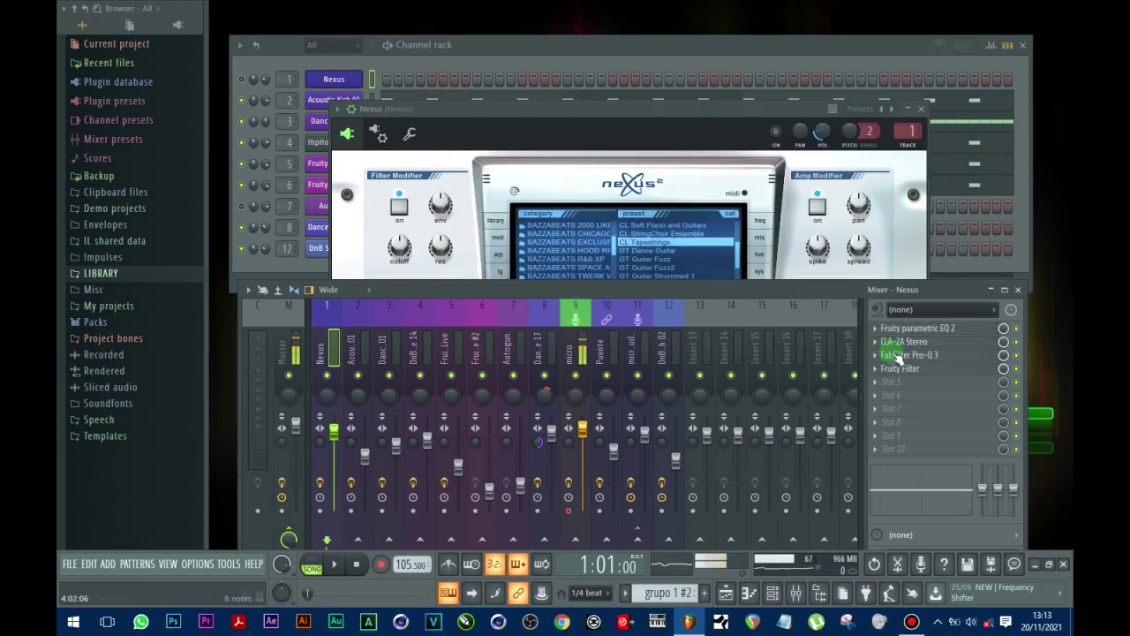
pyautogui.click(869, 180)
pyautogui.click(900, 370)
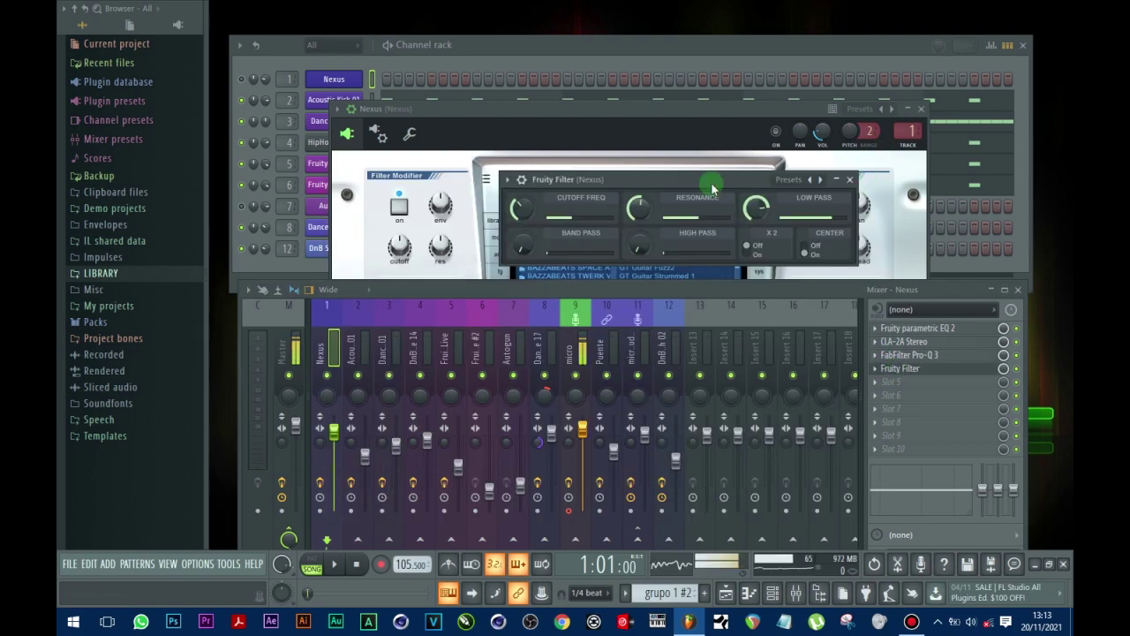
pyautogui.click(722, 181)
pyautogui.click(878, 201)
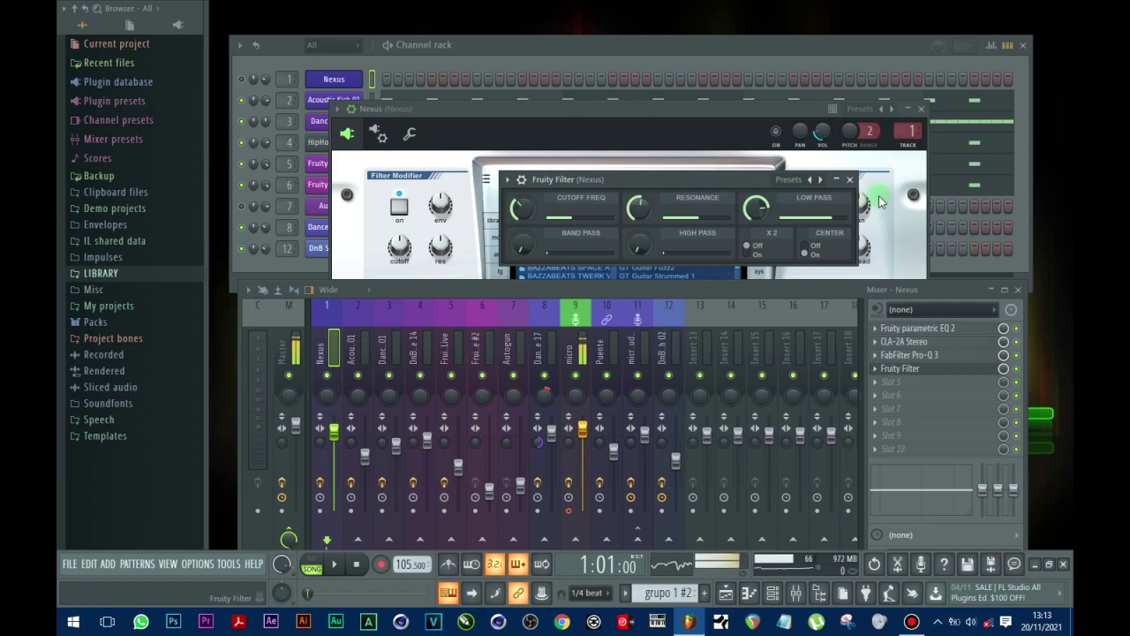
# Step: Close the Fruity Filter window, bring the Nexus plugin to the front and audition a few notes with CL Tapestrings
pyautogui.click(850, 179)
pyautogui.click(323, 486)
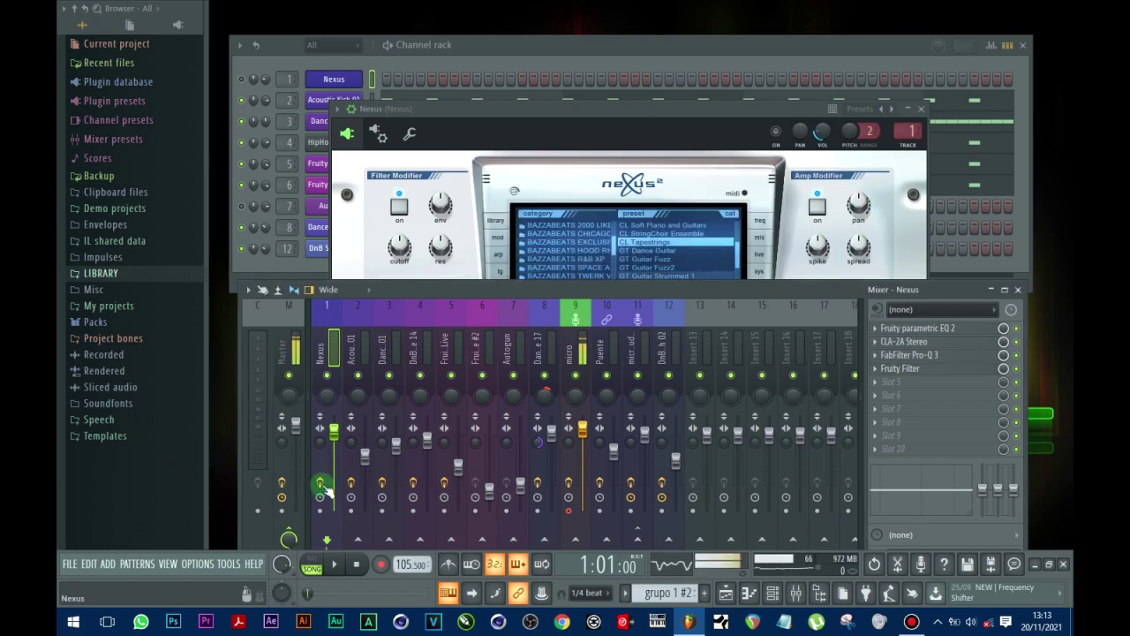
pyautogui.click(534, 111)
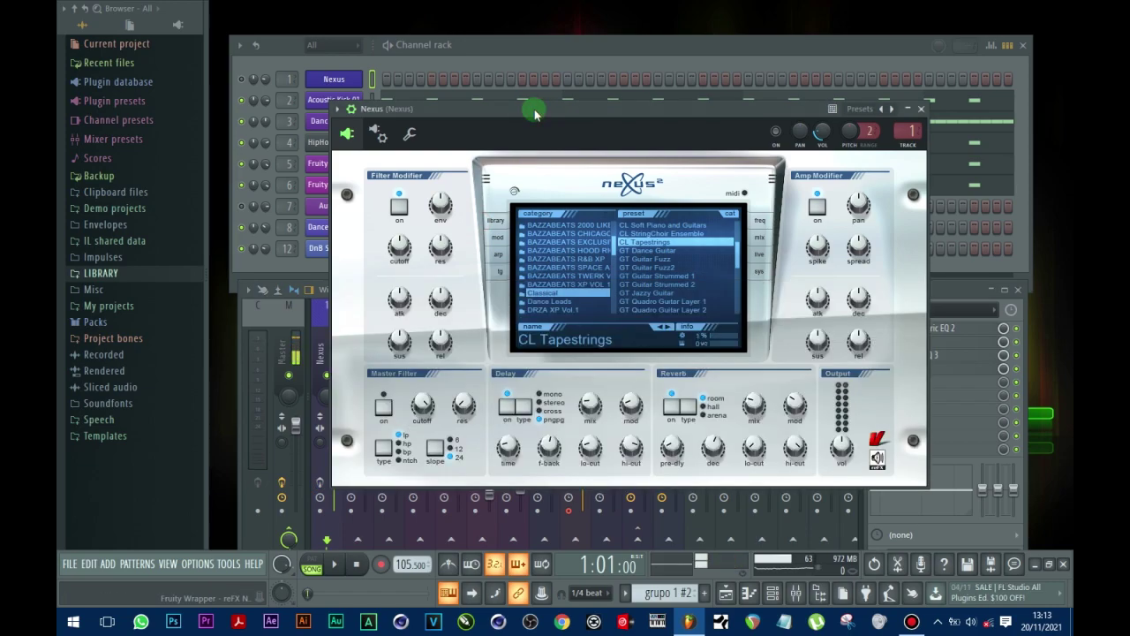
pyautogui.press('m')
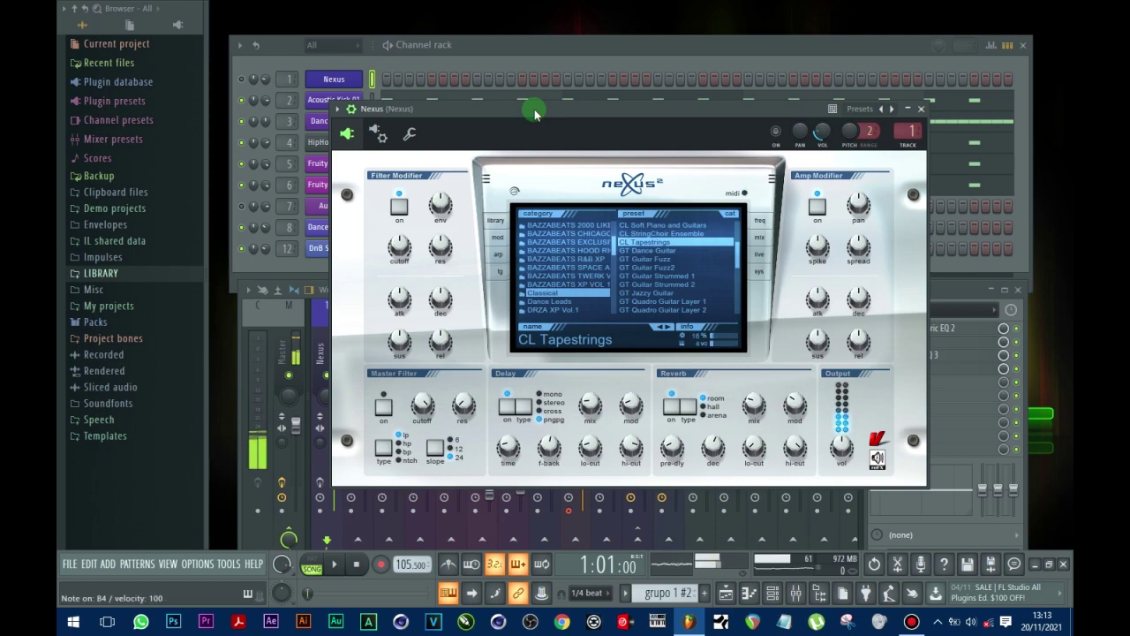
pyautogui.press('2')
pyautogui.press('m')
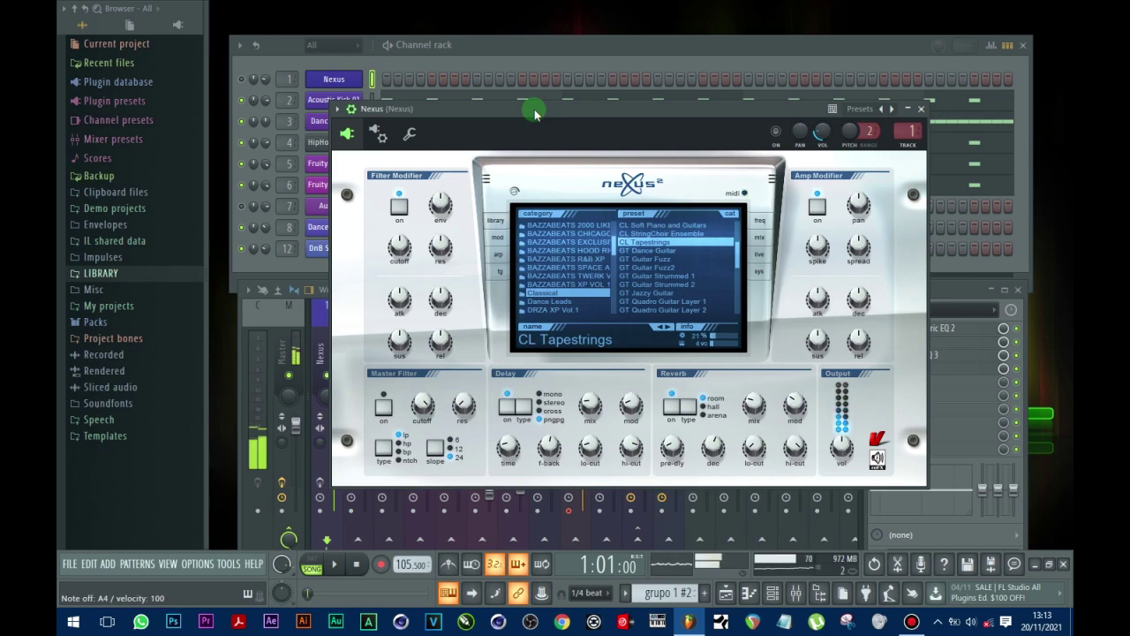
pyautogui.press('n')
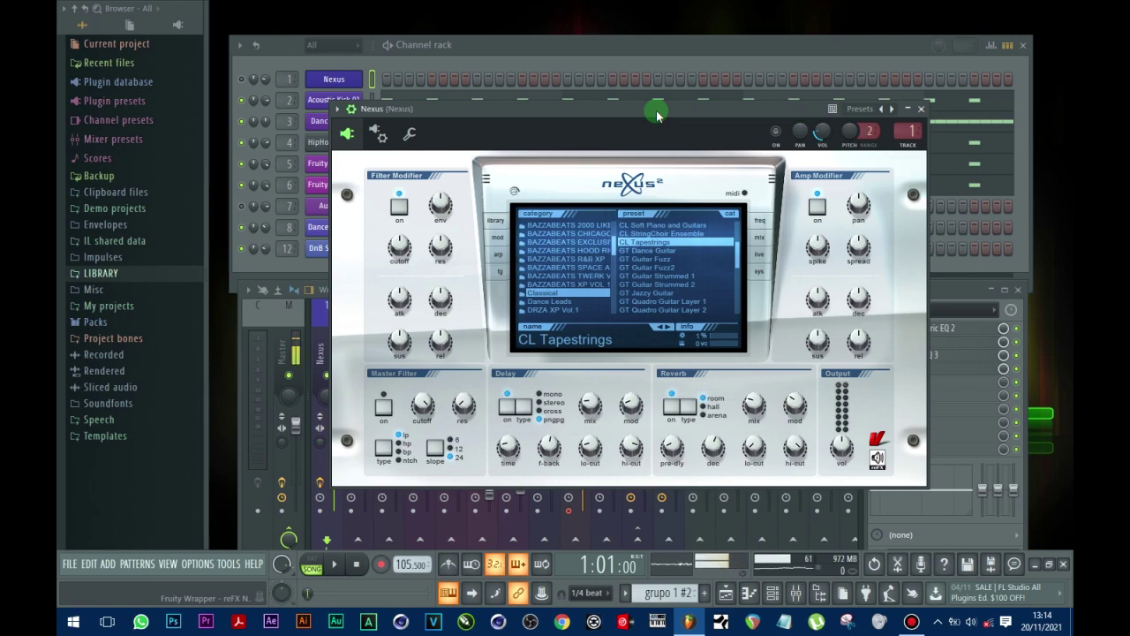
# Step: Play the full melody phrase live on the Nexus CL Tapestrings preset
pyautogui.press('w')
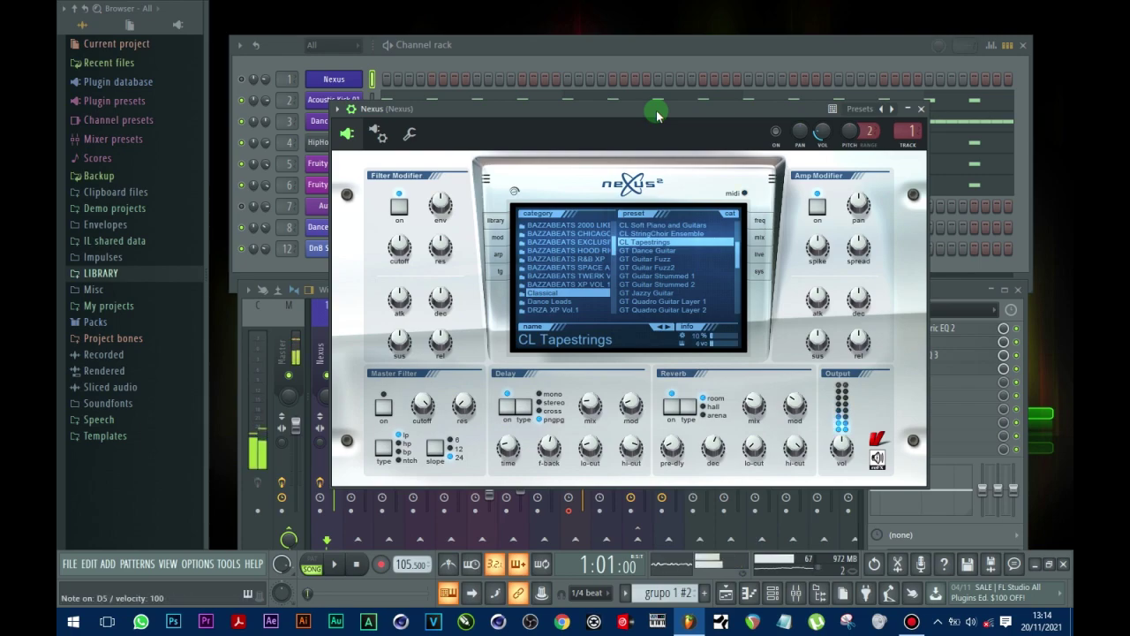
pyautogui.press('m')
pyautogui.press('n')
pyautogui.press('2')
pyautogui.press('n')
pyautogui.press('b')
pyautogui.press('n')
pyautogui.press('m')
pyautogui.press('s')
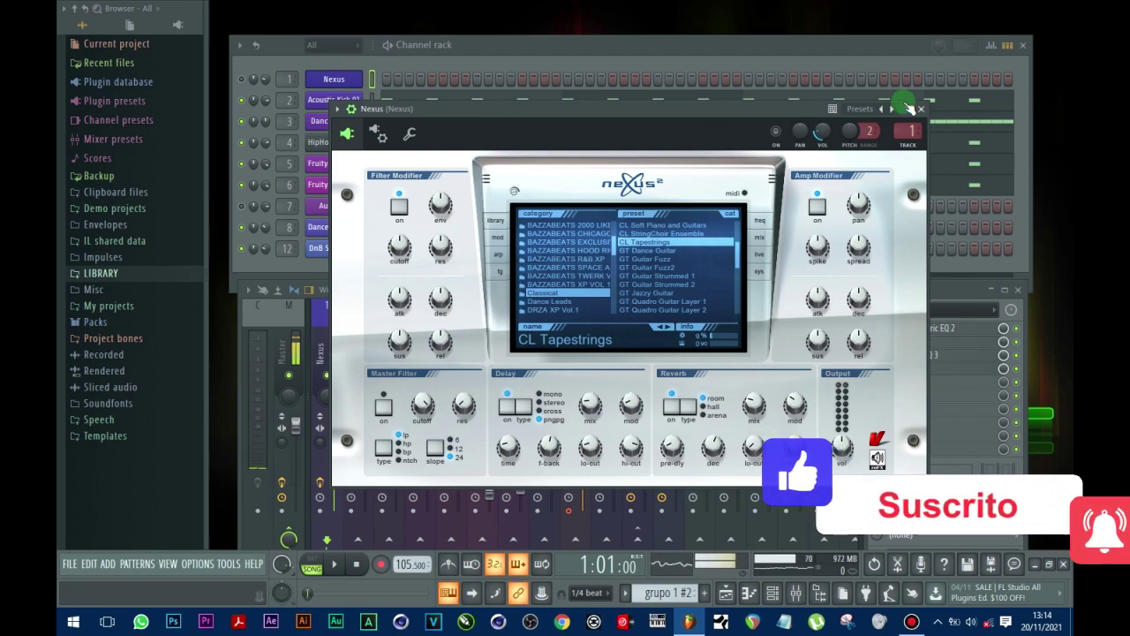
# Step: Close the Nexus plugin window and the mixer
pyautogui.moveTo(805, 110); pyautogui.dragTo(771, 156)
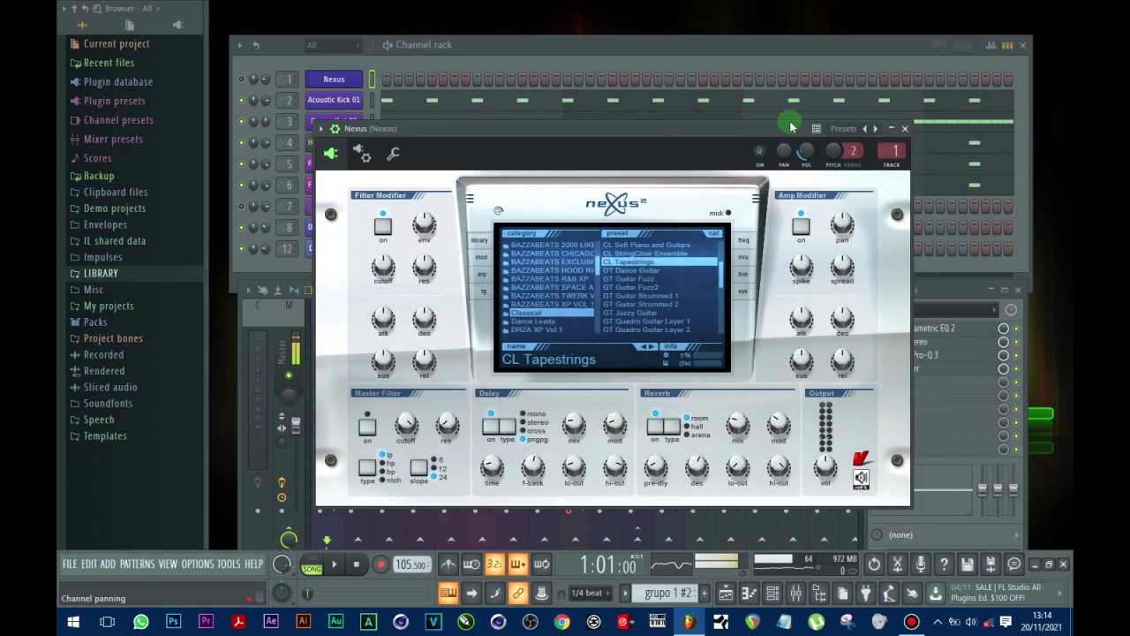
pyautogui.click(905, 128)
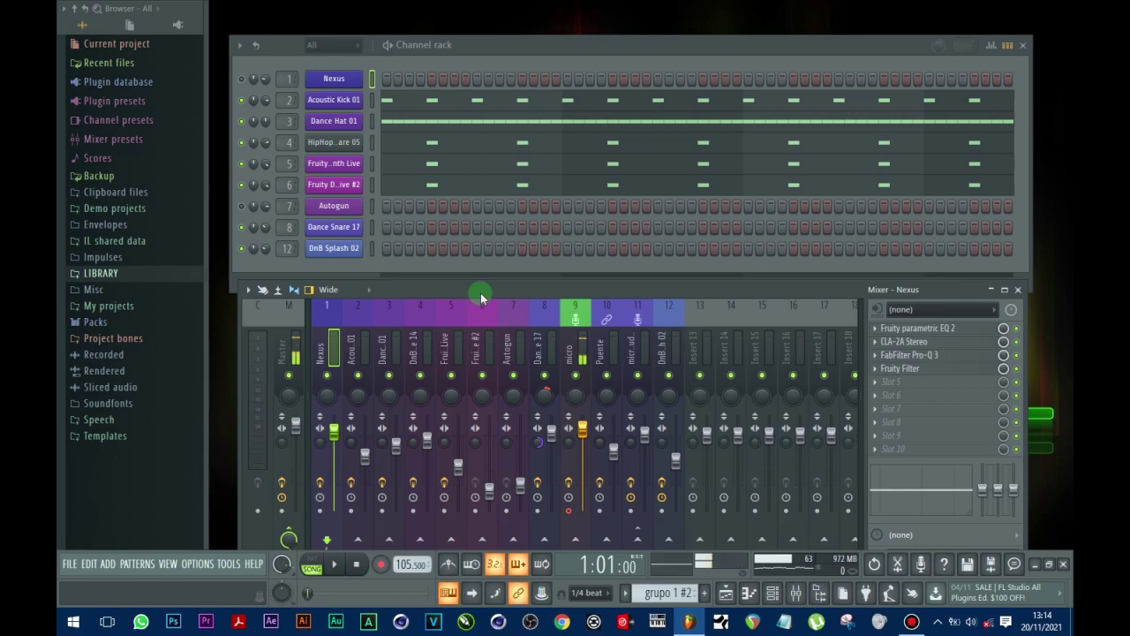
pyautogui.click(1019, 292)
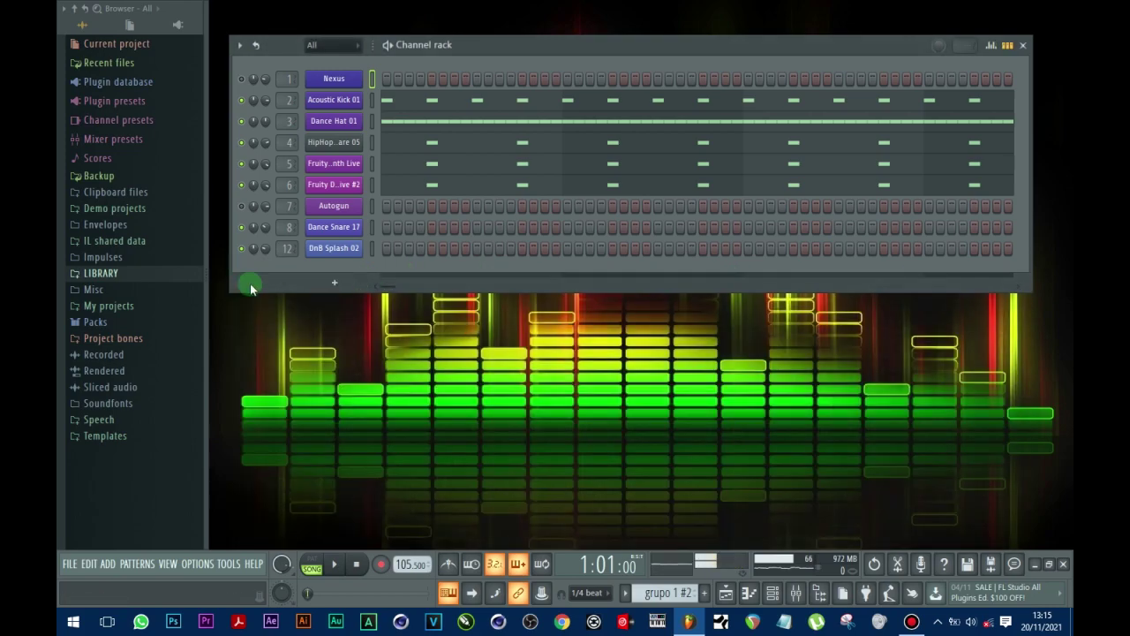
# Step: Locate Autogun in the Synth special group of channel plugins, and open the existing Autogun channel to view its Broken chorus preset
pyautogui.click(348, 287)
pyautogui.moveTo(353, 259)
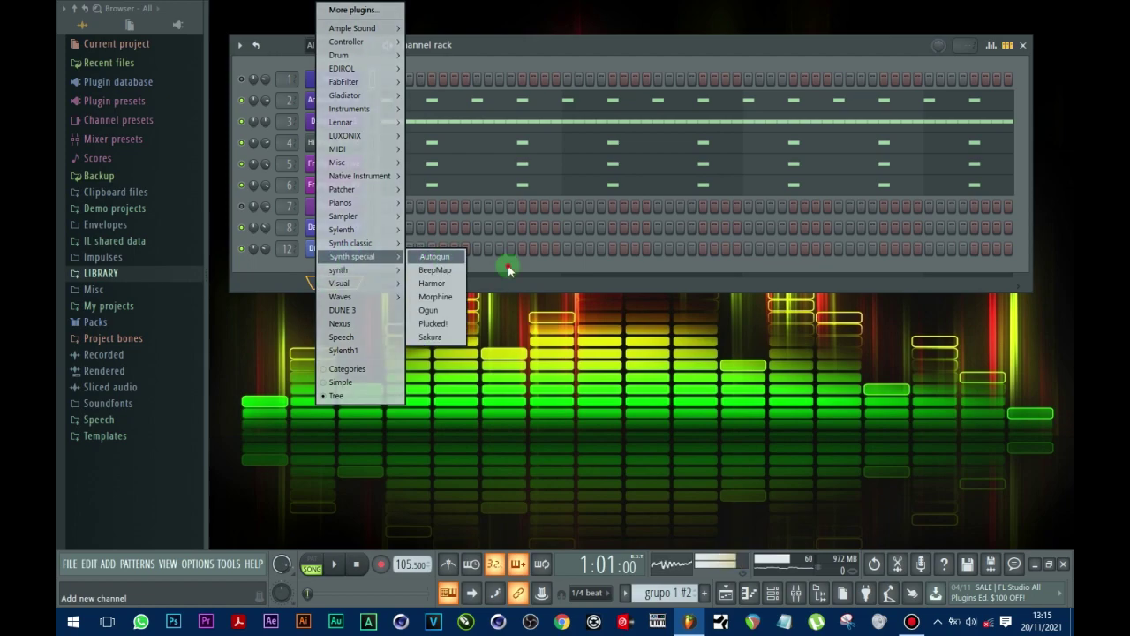
pyautogui.click(323, 208)
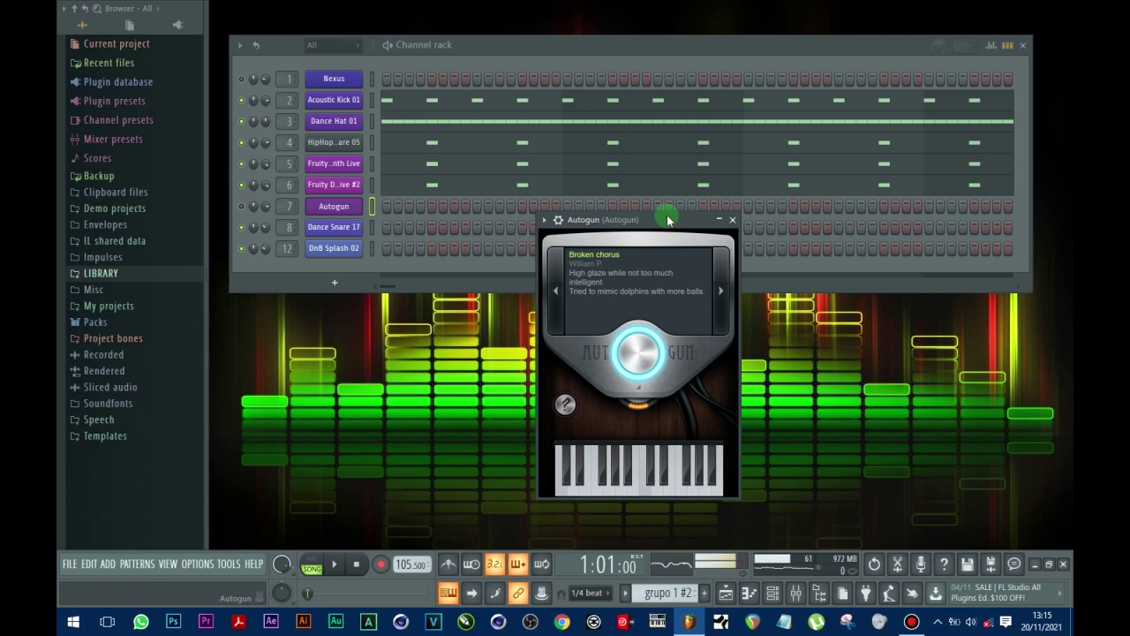
# Step: Solo the Autogun channel, audition it in song playback with the mixer shown, and stop the song
pyautogui.rightClick(249, 253)
pyautogui.click(266, 267)
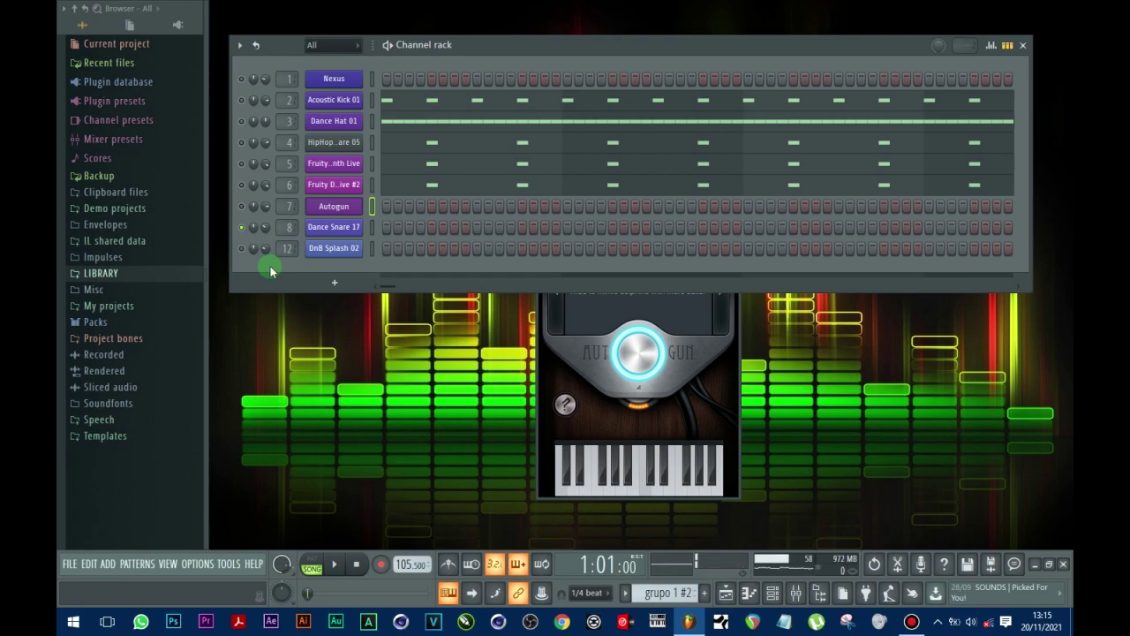
pyautogui.press('space')
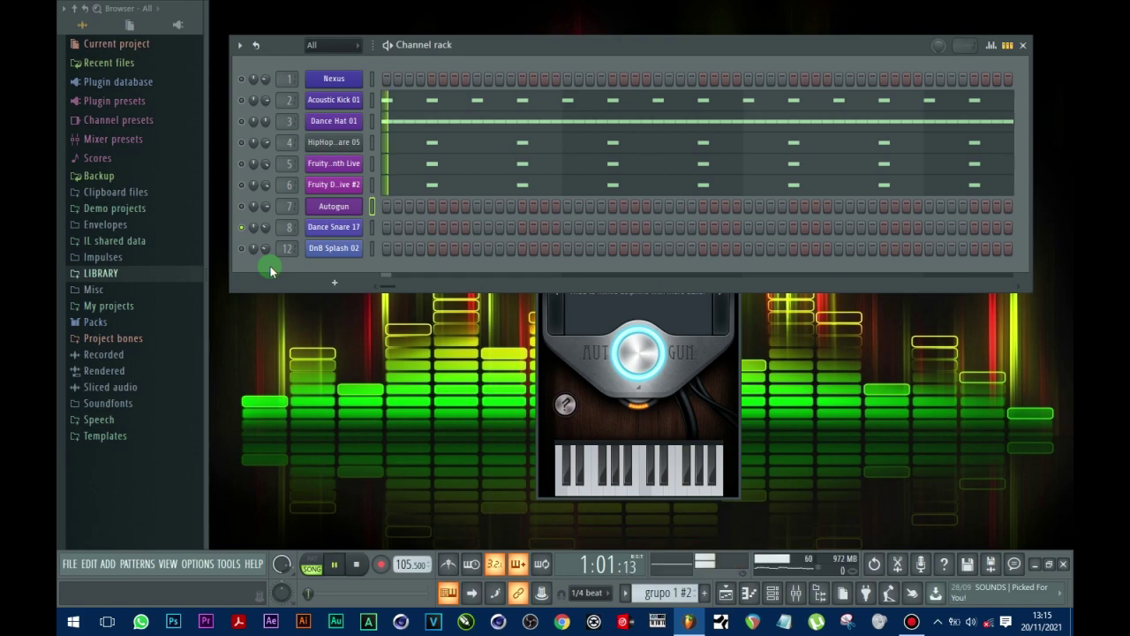
pyautogui.press('F9')
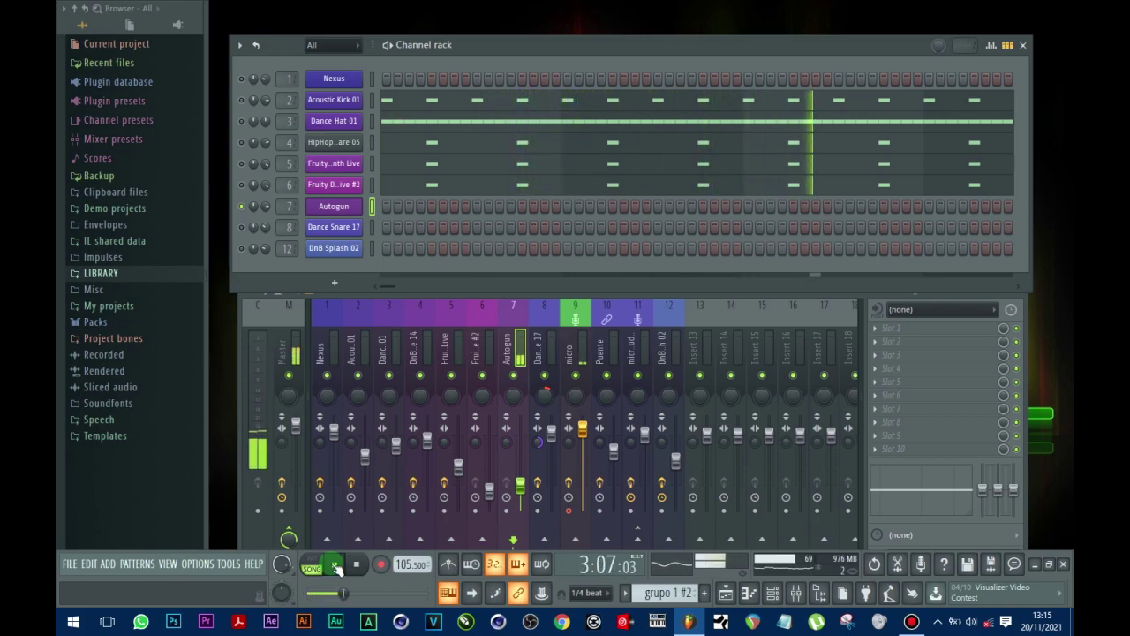
pyautogui.press('space')
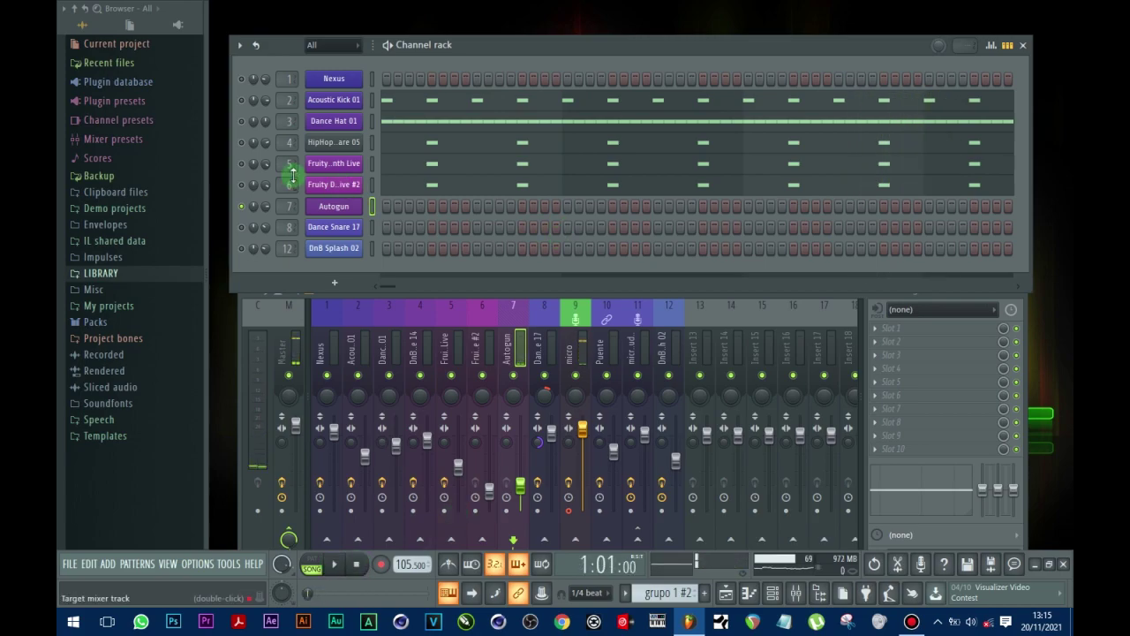
# Step: Unmute the Nexus channel, play it together with Autogun in the song, and stop playback
pyautogui.click(242, 79)
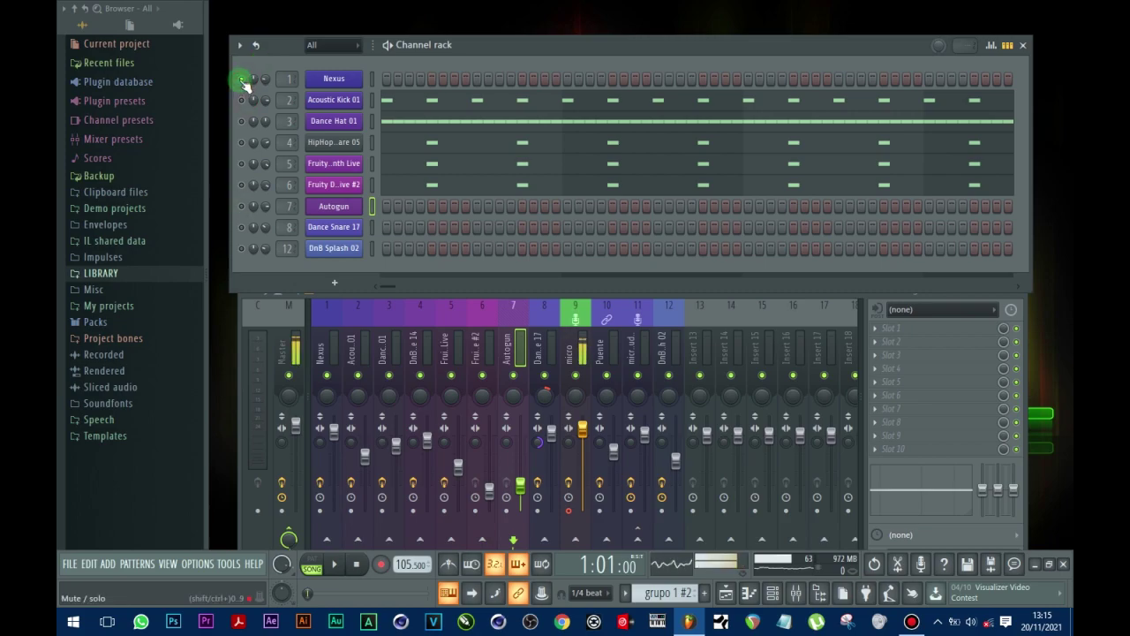
pyautogui.press('space')
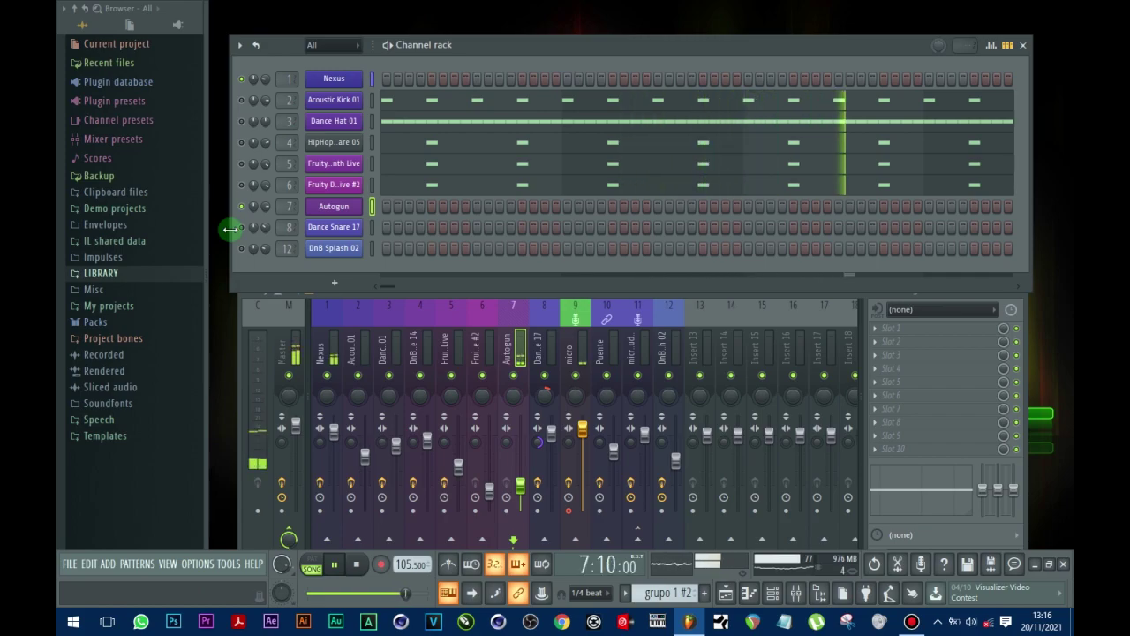
pyautogui.click(356, 565)
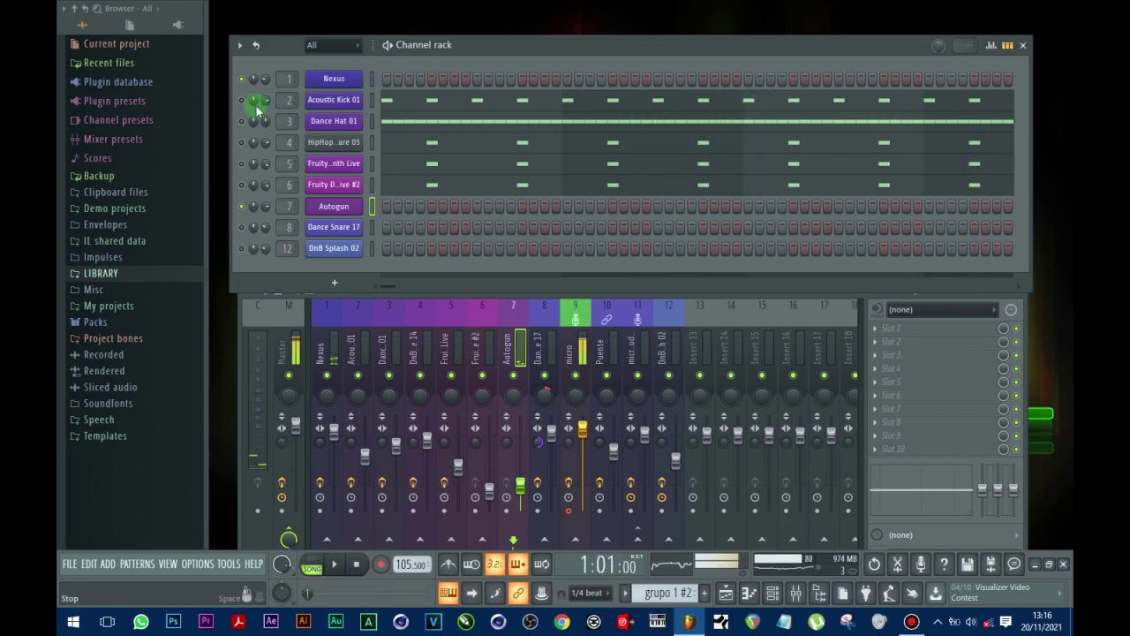
# Step: Unmute all remaining channels from Acoustic Kick 01 to DnB Splash 02, close the mixer, and play the full beat briefly
pyautogui.moveTo(244, 101); pyautogui.dragTo(244, 252)
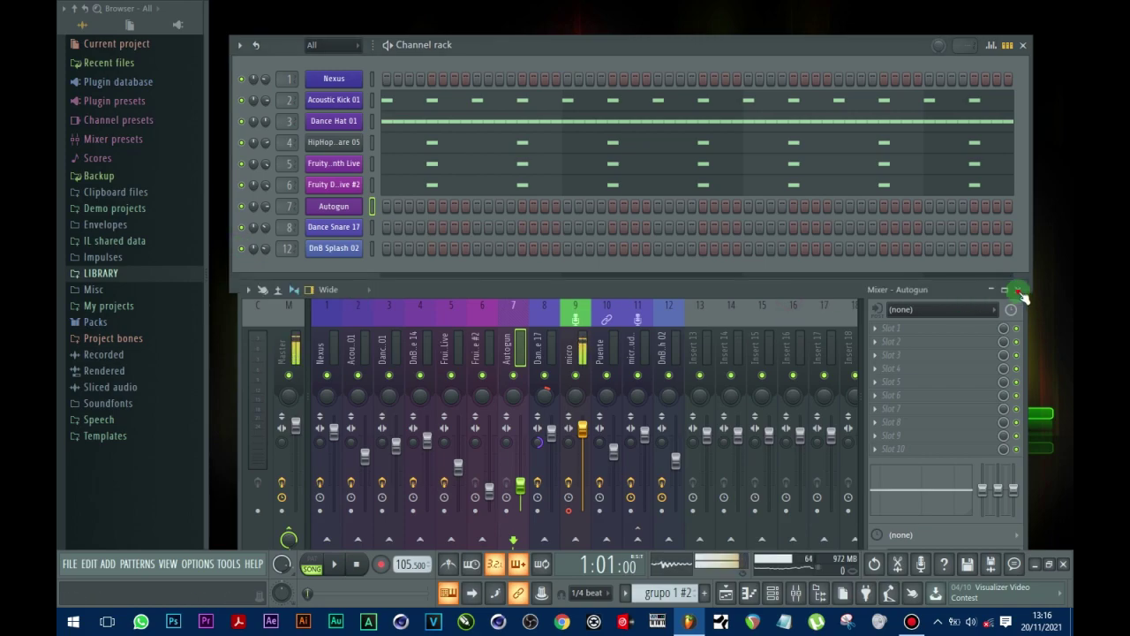
pyautogui.click(1020, 290)
pyautogui.click(334, 564)
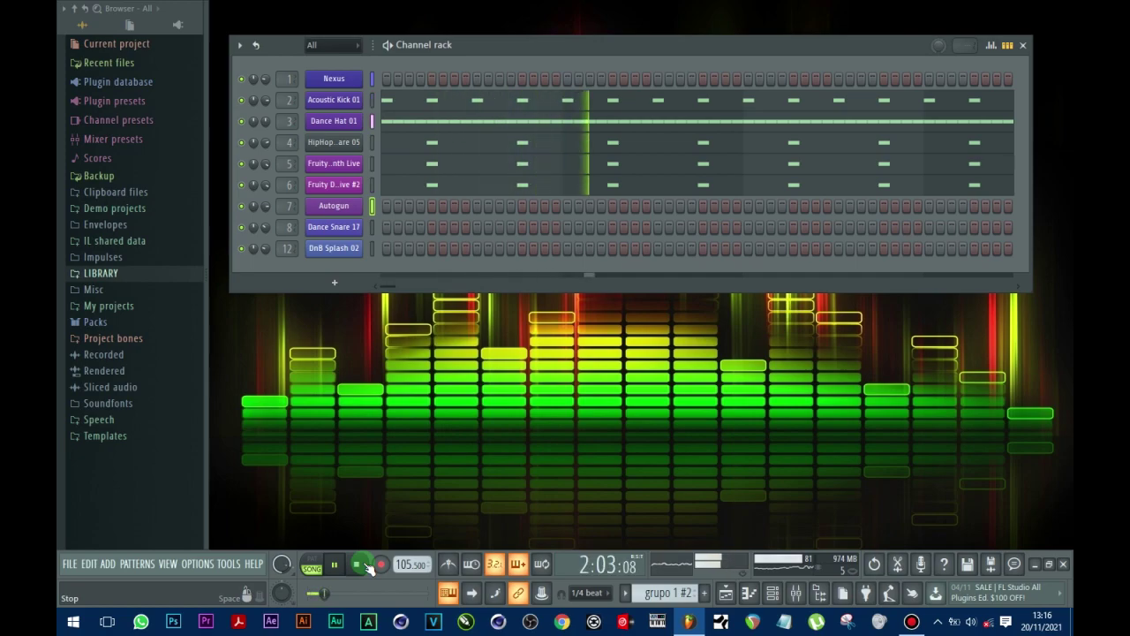
pyautogui.click(357, 564)
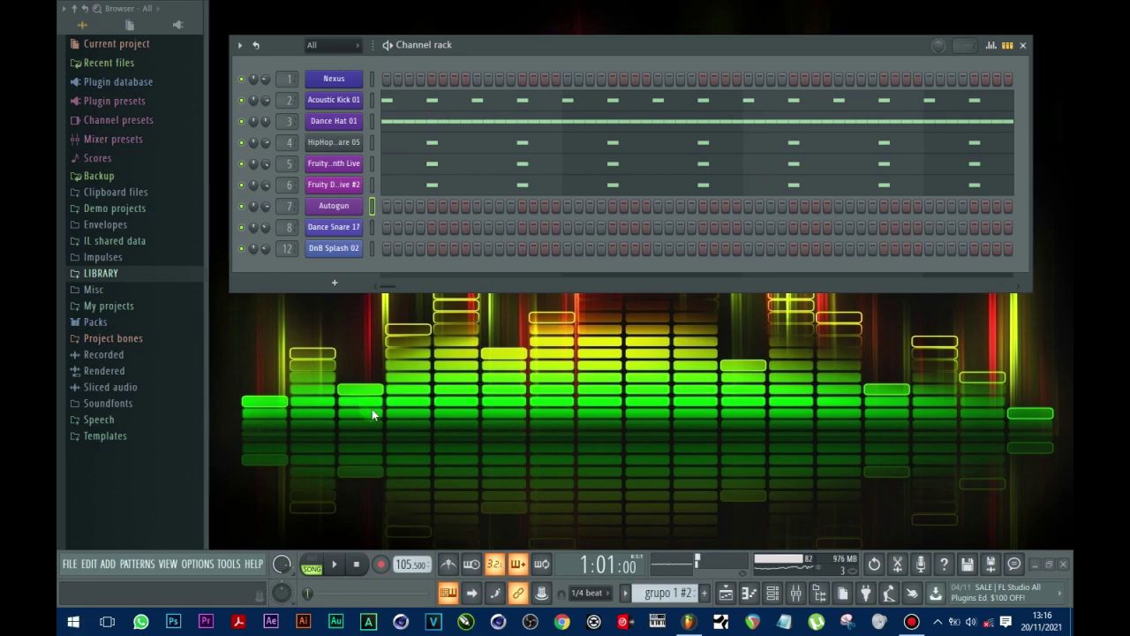
# Step: Show the mixer with the Autogun track selected, and hide it again
pyautogui.press('F9')
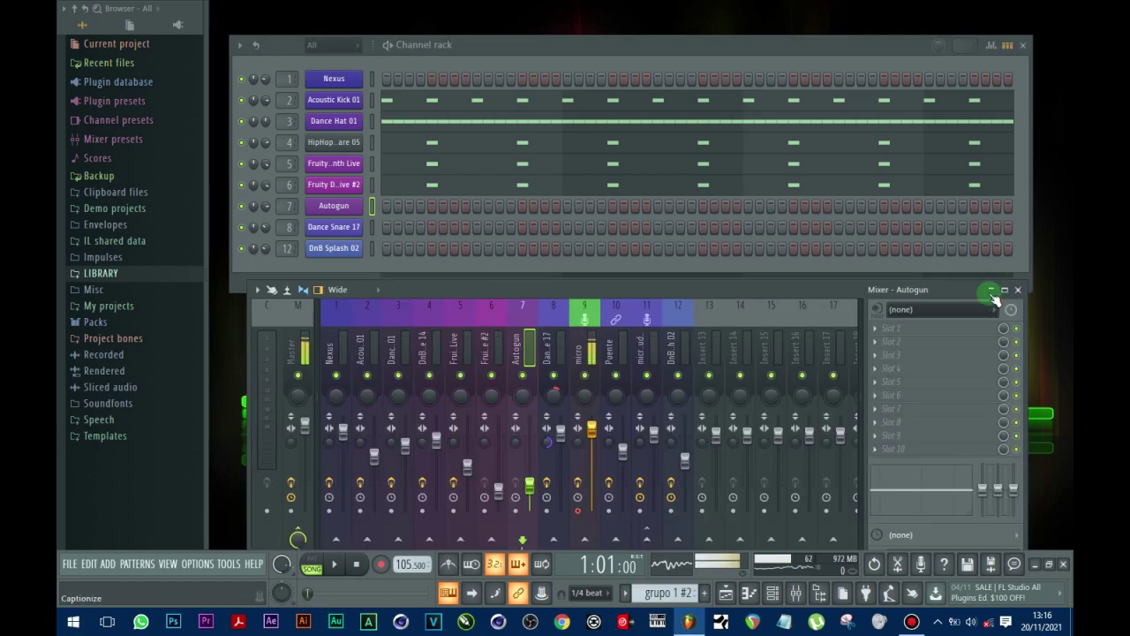
pyautogui.moveTo(1015, 292); pyautogui.dragTo(999, 274)
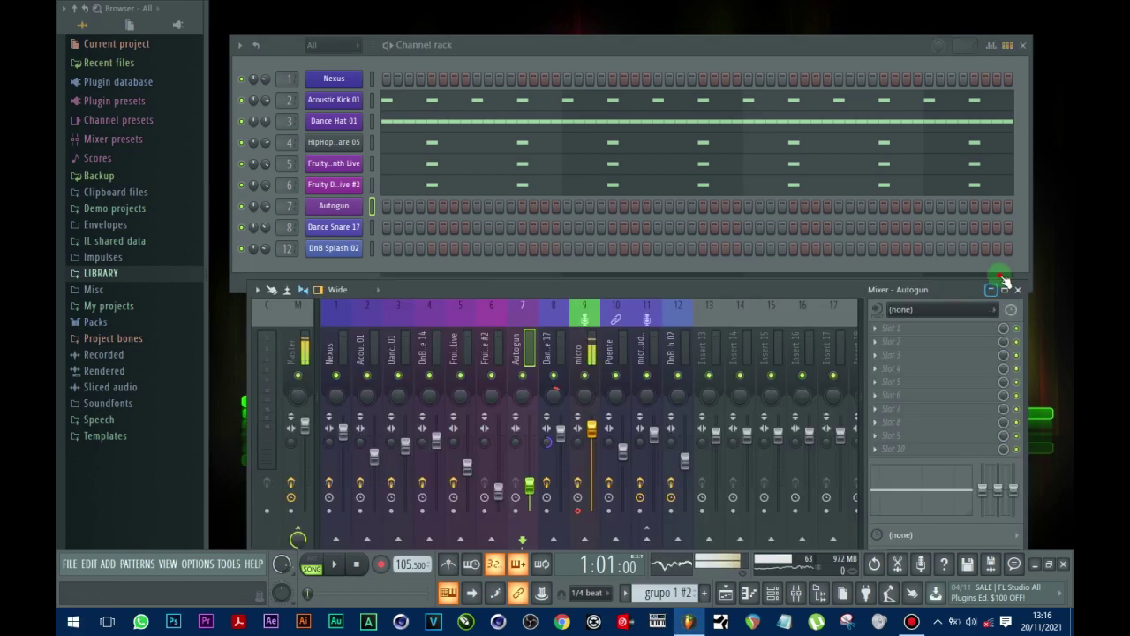
pyautogui.click(1000, 274)
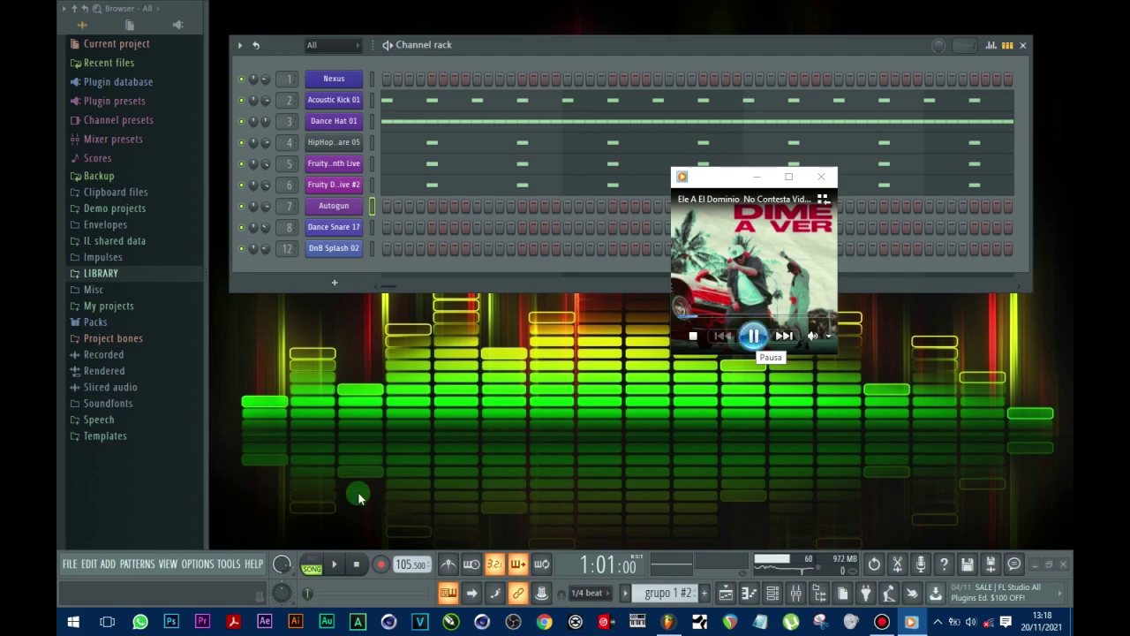
# Step: Play a few bars of the full beat, stop it, and switch to Windows Media Player with the original song for comparison
pyautogui.click(334, 563)
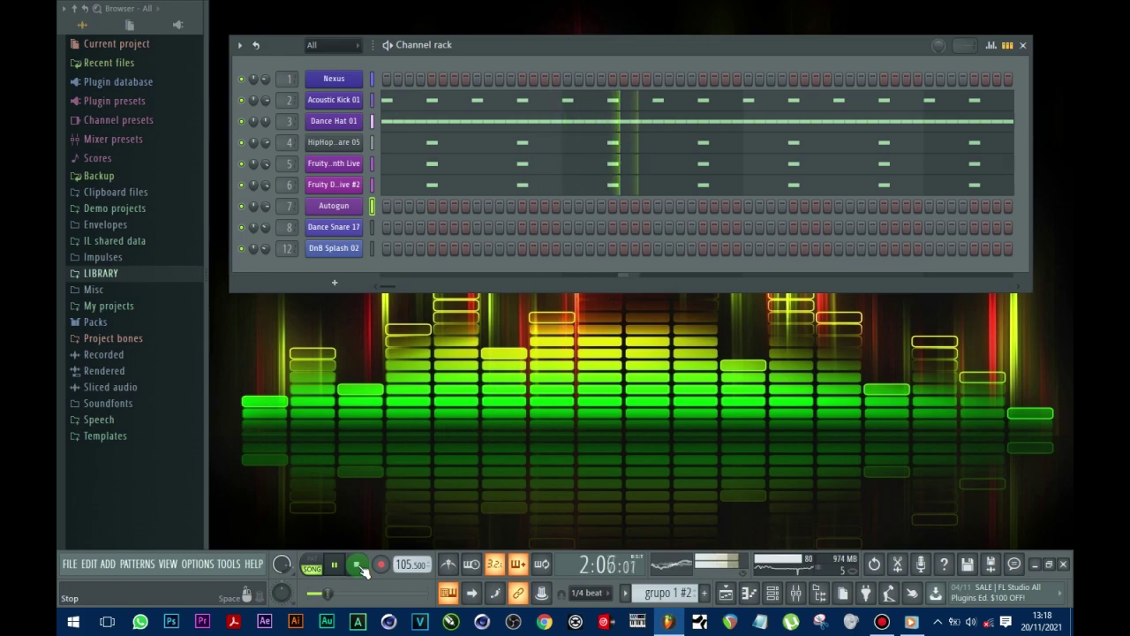
pyautogui.click(913, 622)
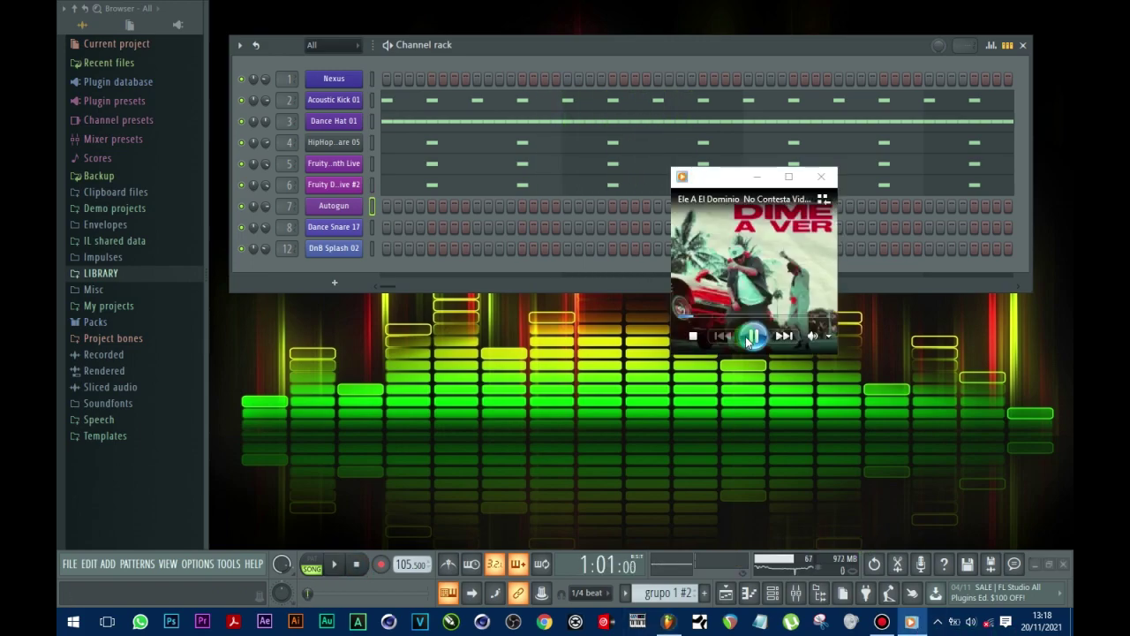